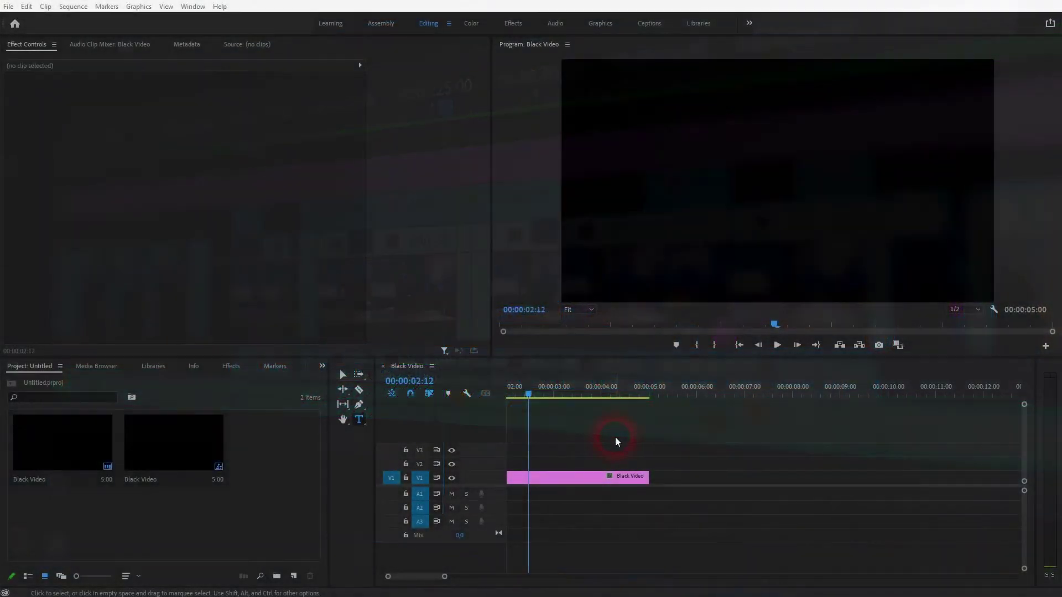
- Create a default legacy title, close the editor, then delete the unused Title 02
click(9, 6)
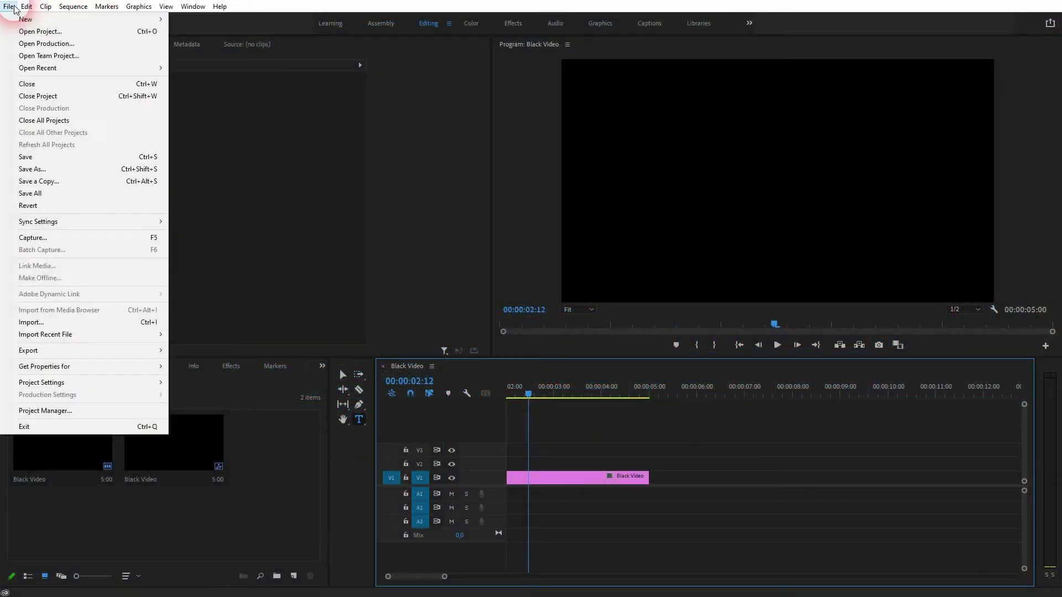
mouse_move(141, 29)
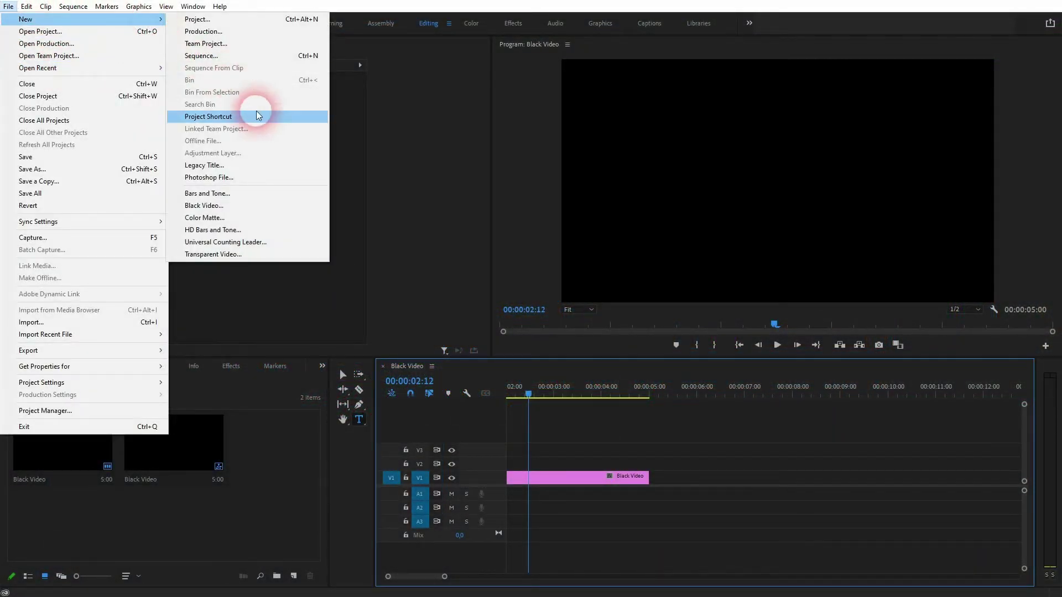
click(277, 165)
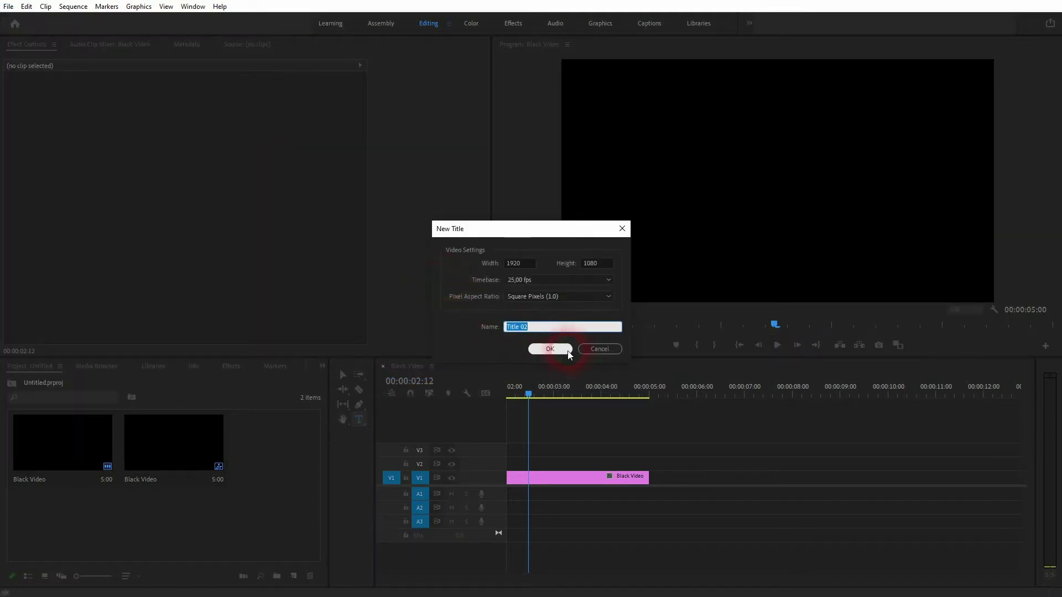
click(546, 350)
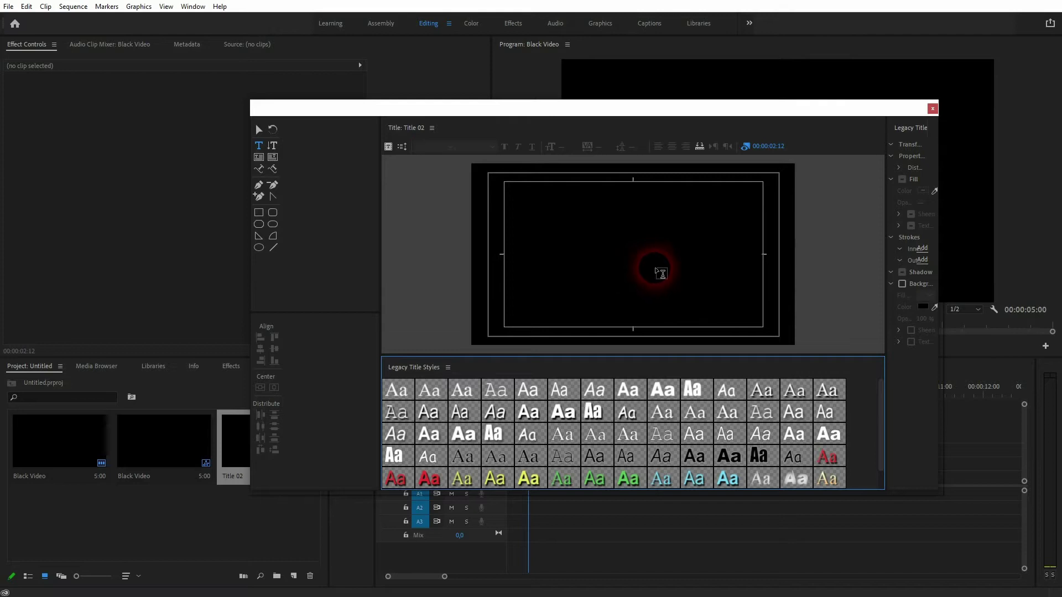
click(932, 108)
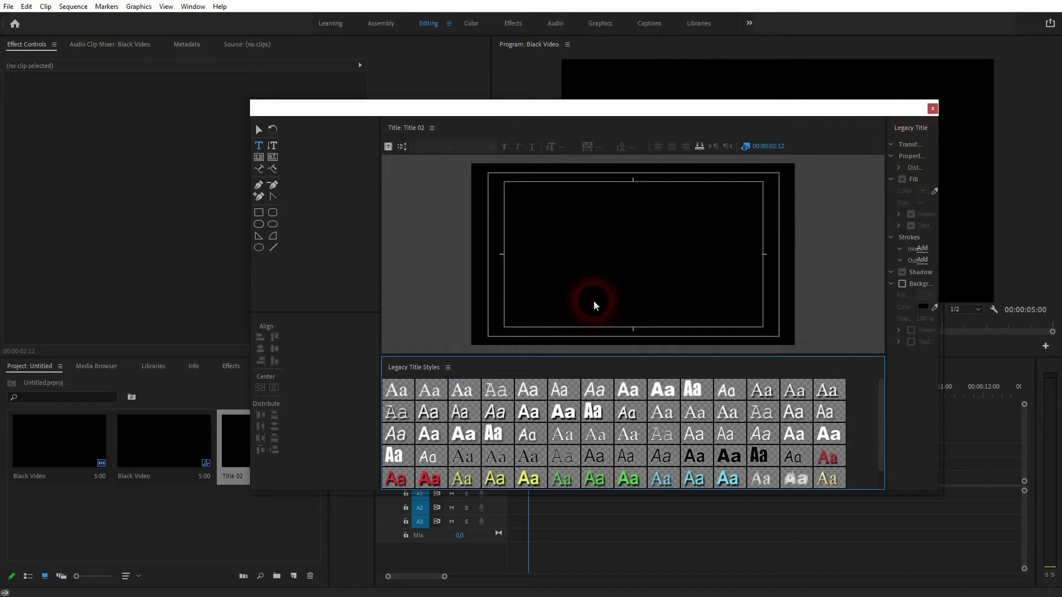
key(Delete)
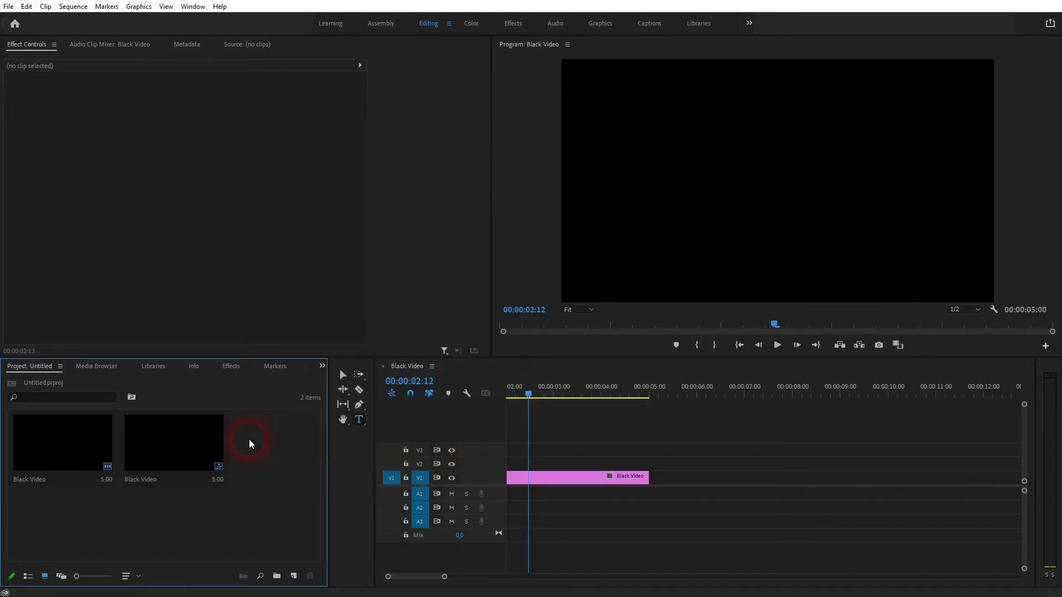
- Type GRAPHIC in the Program monitor, enlarge it, and bring up the Graphics workspace
click(678, 163)
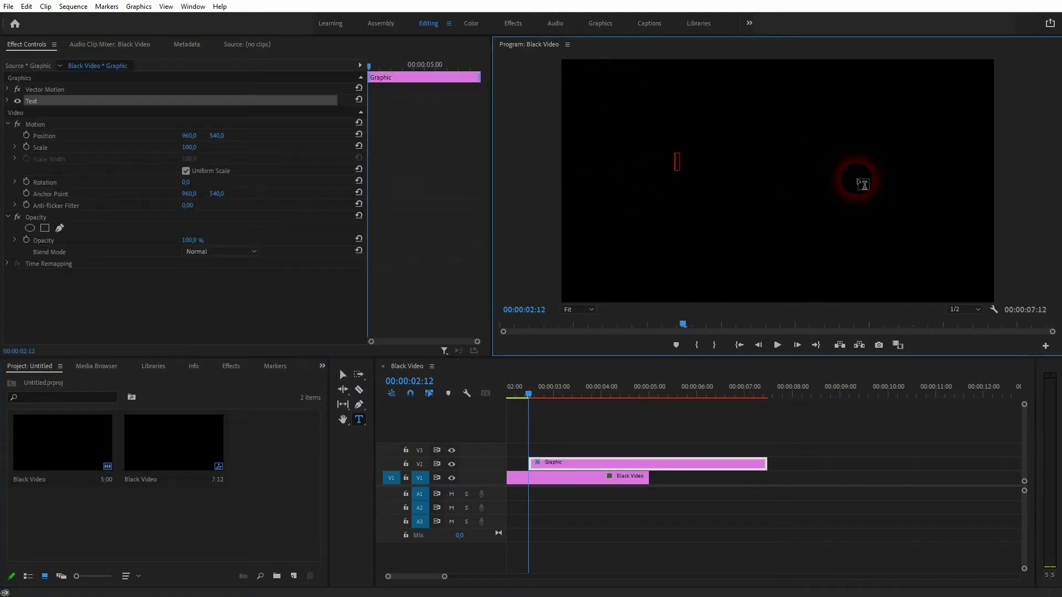
text(GRAPHIC)
click(349, 377)
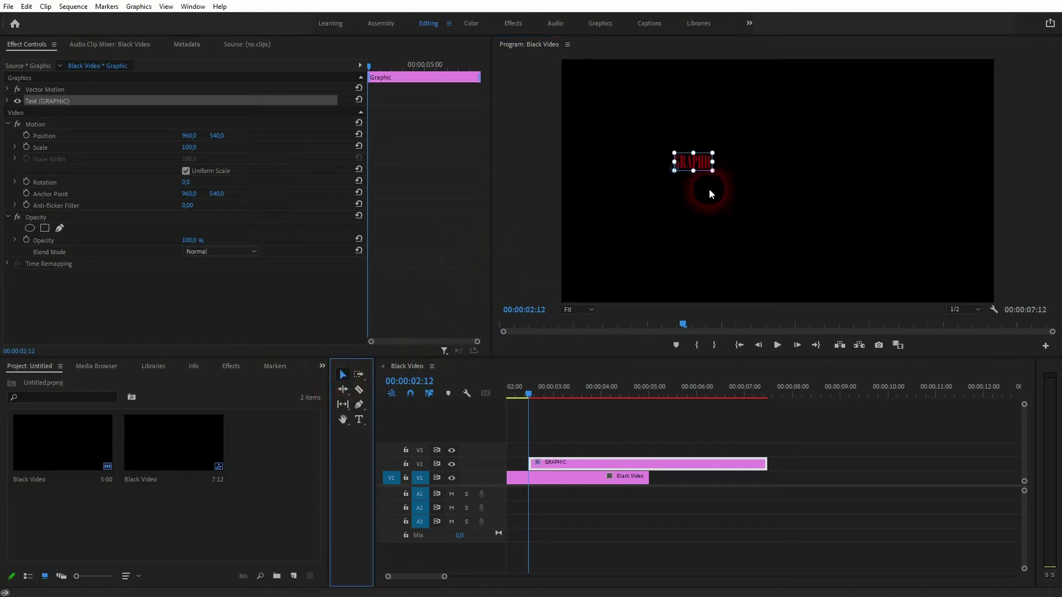
drag(711, 171, 792, 176)
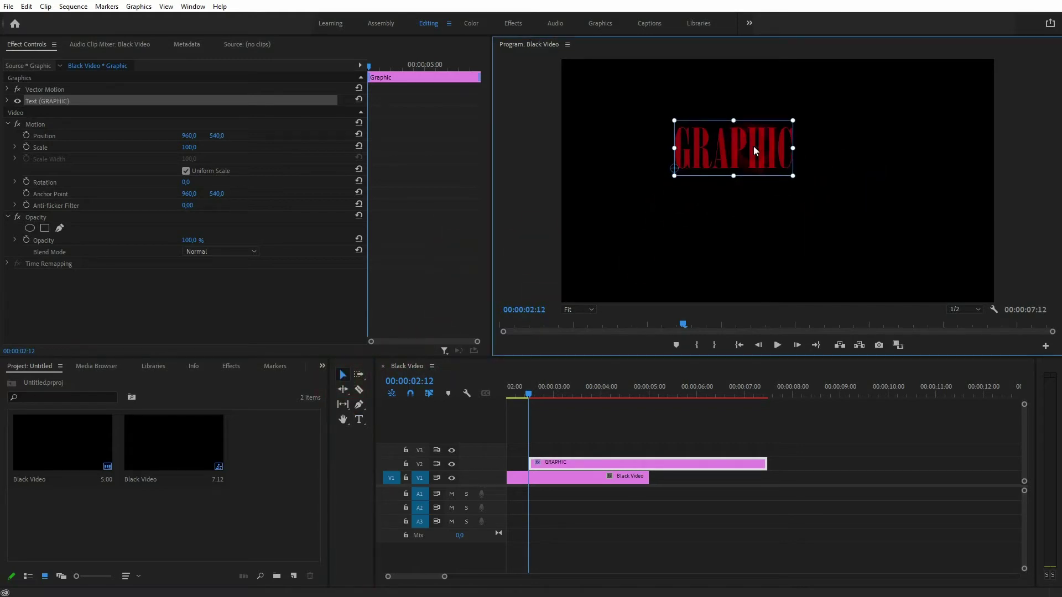
click(602, 23)
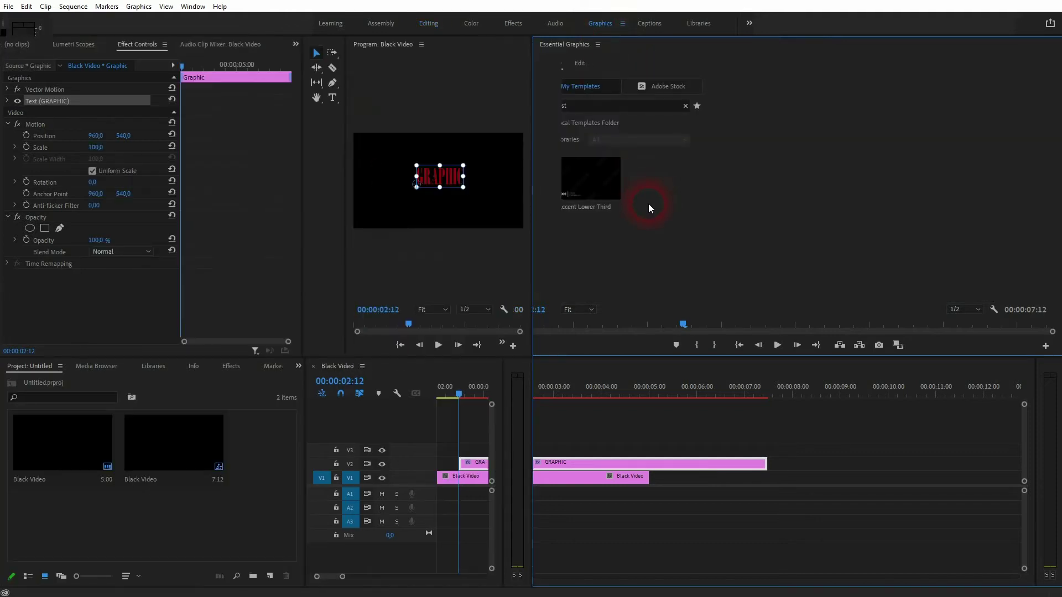
- Change the GRAPHIC text fill colour to the lighter red BC4A4A
click(579, 63)
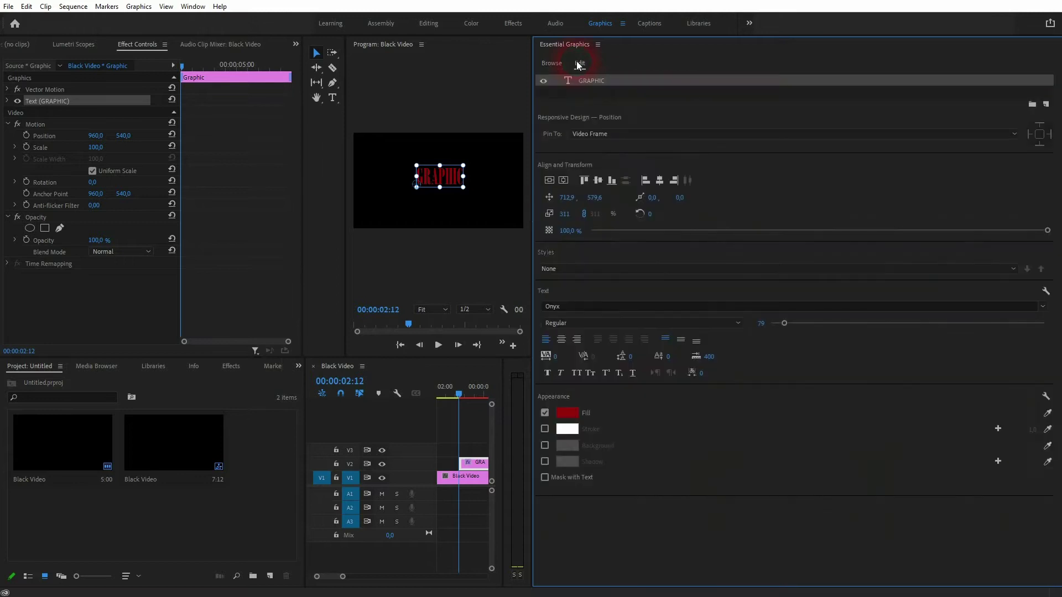
click(572, 414)
click(429, 354)
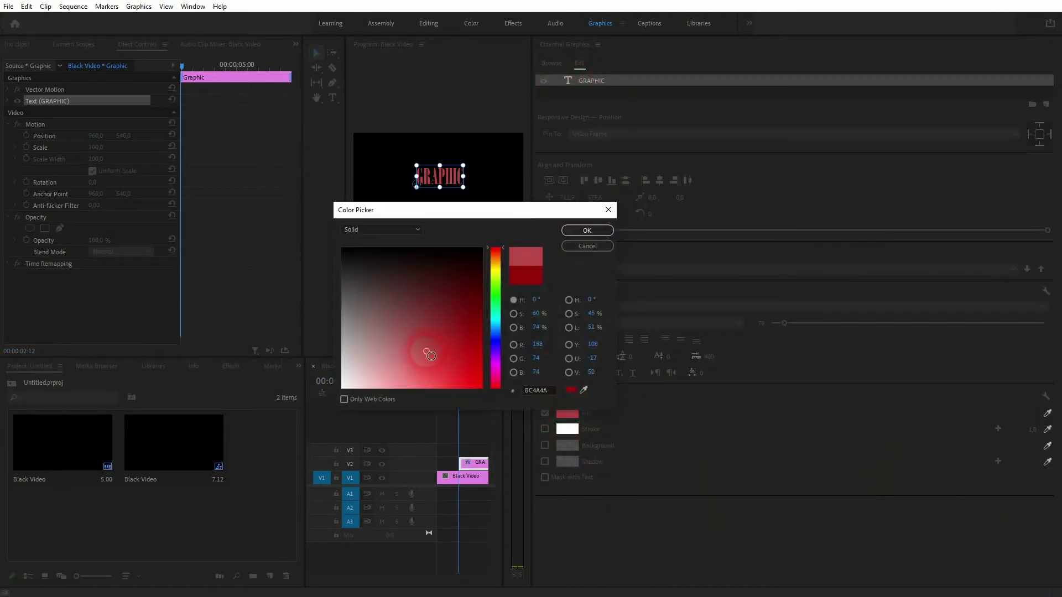
click(586, 230)
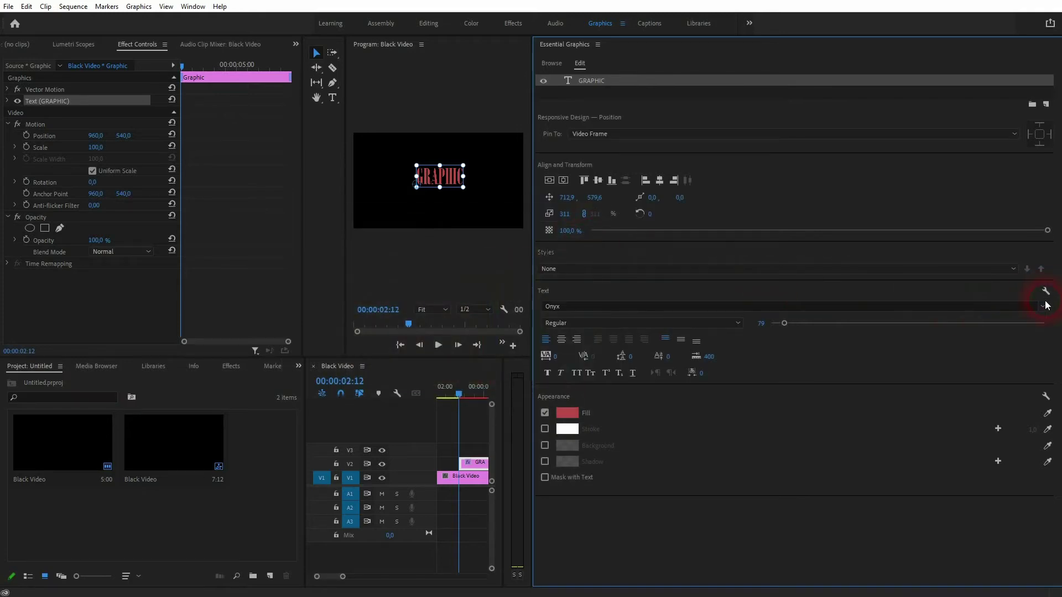
- Set the font to Playbill at size 114 and centre the title vertically and horizontally
click(1043, 306)
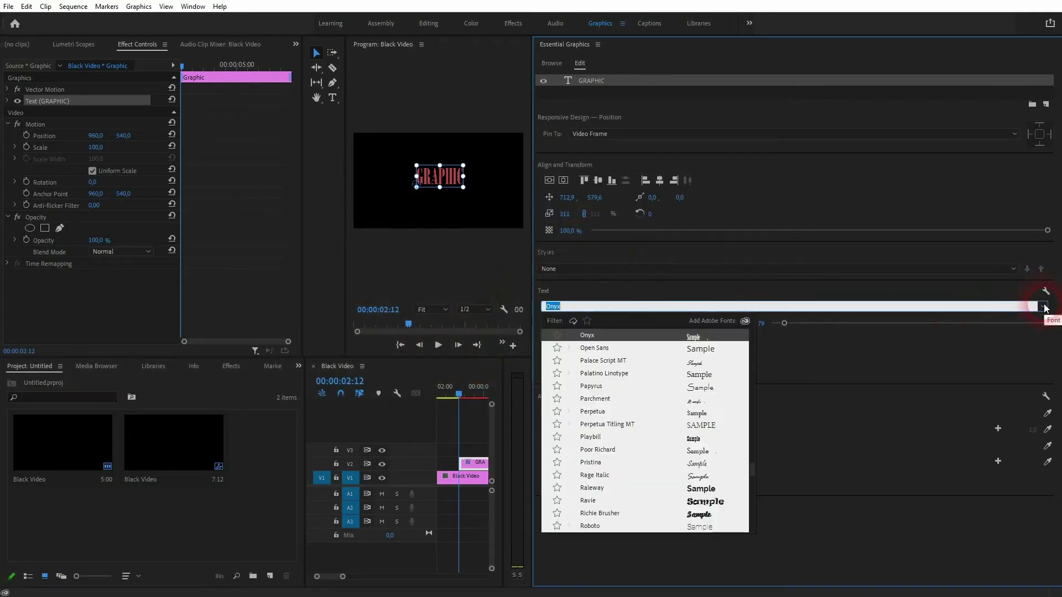
click(605, 437)
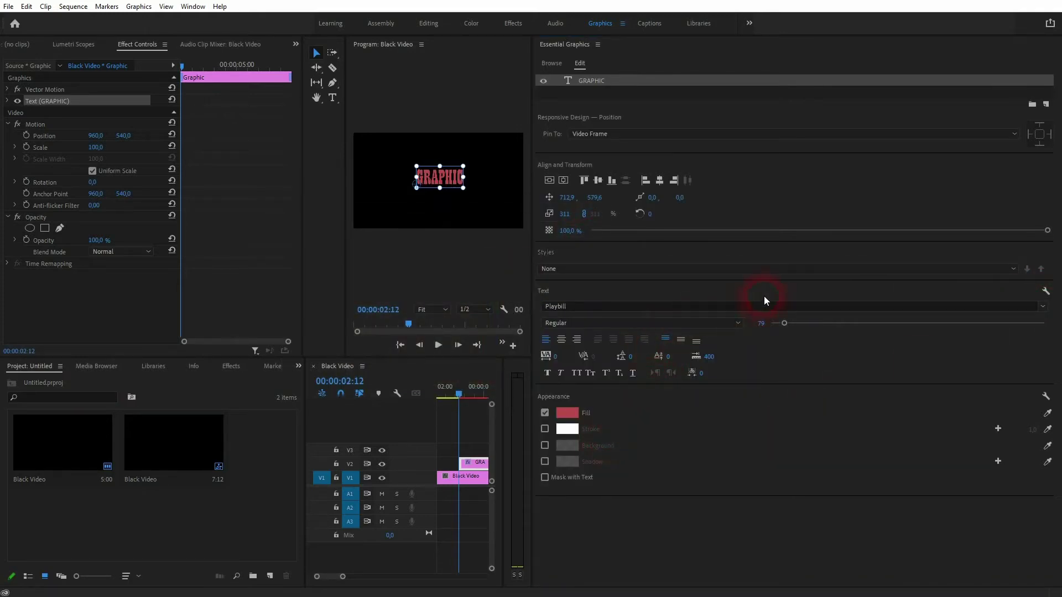
click(782, 353)
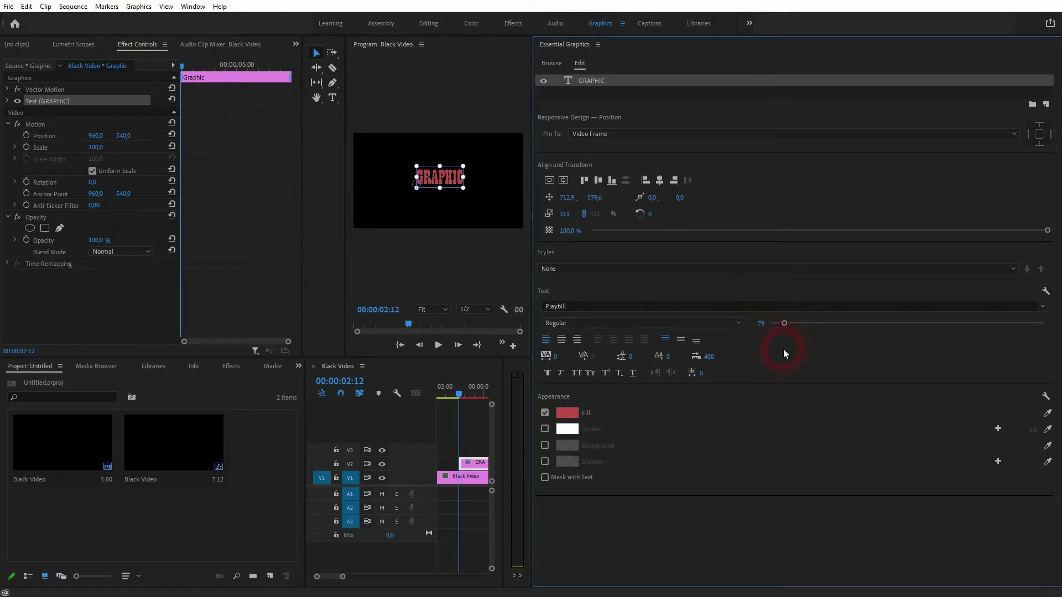
mouse_move(783, 325)
mouse_down()
mouse_move(799, 323)
mouse_move(790, 326)
mouse_up()
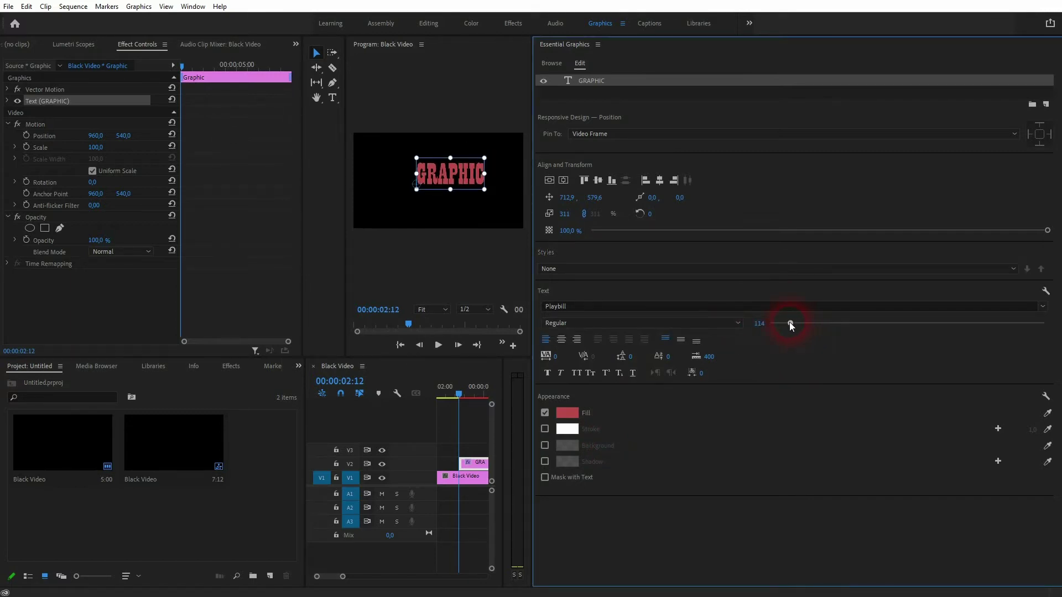
click(549, 180)
click(562, 181)
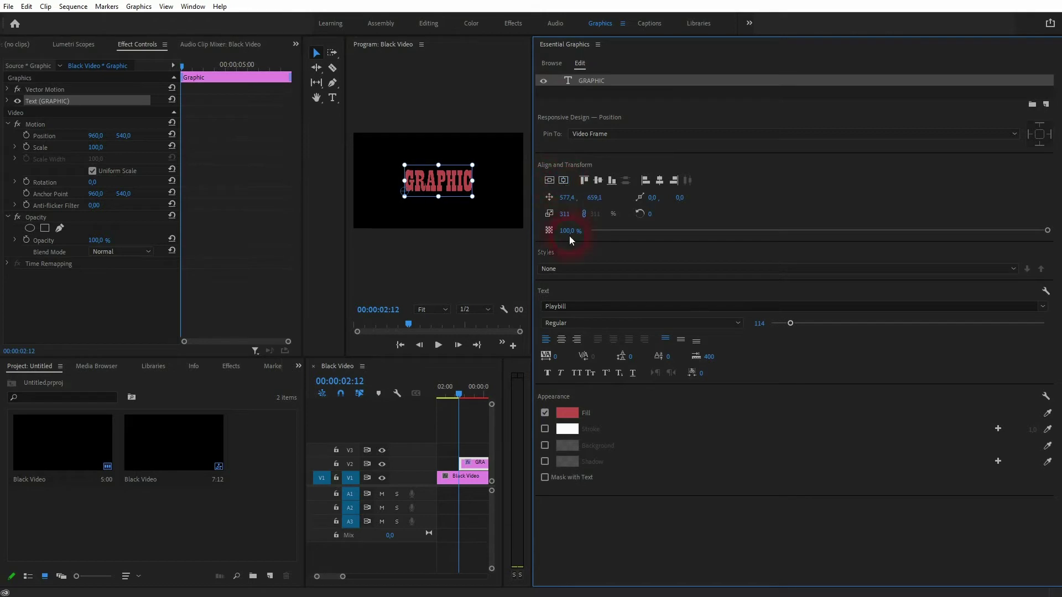
click(637, 312)
- Move the playhead to 00:00:03:24 in the GRAPHIC clip
click(185, 71)
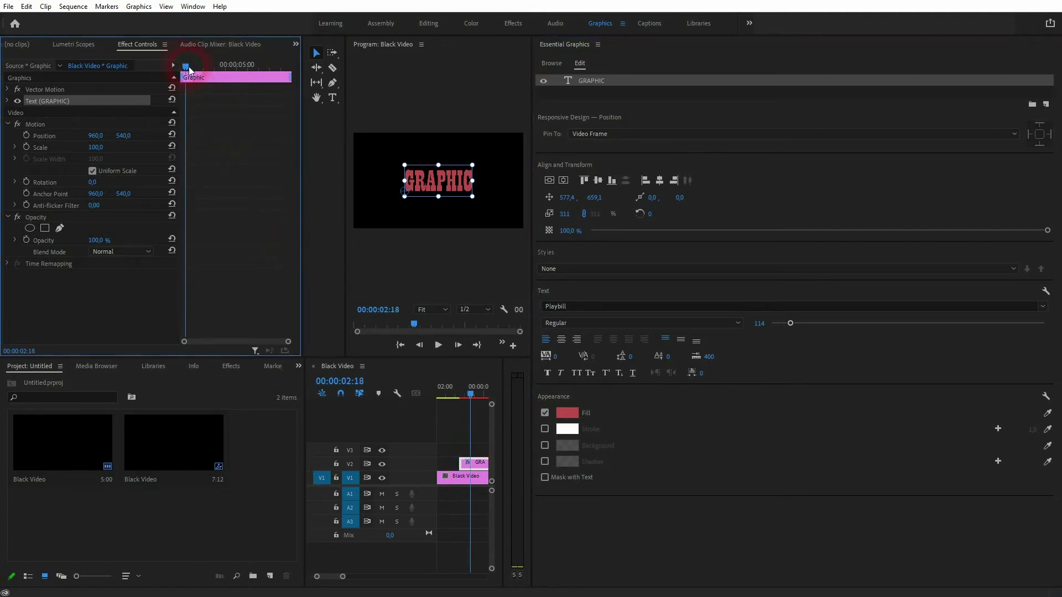
key(space)
click(38, 142)
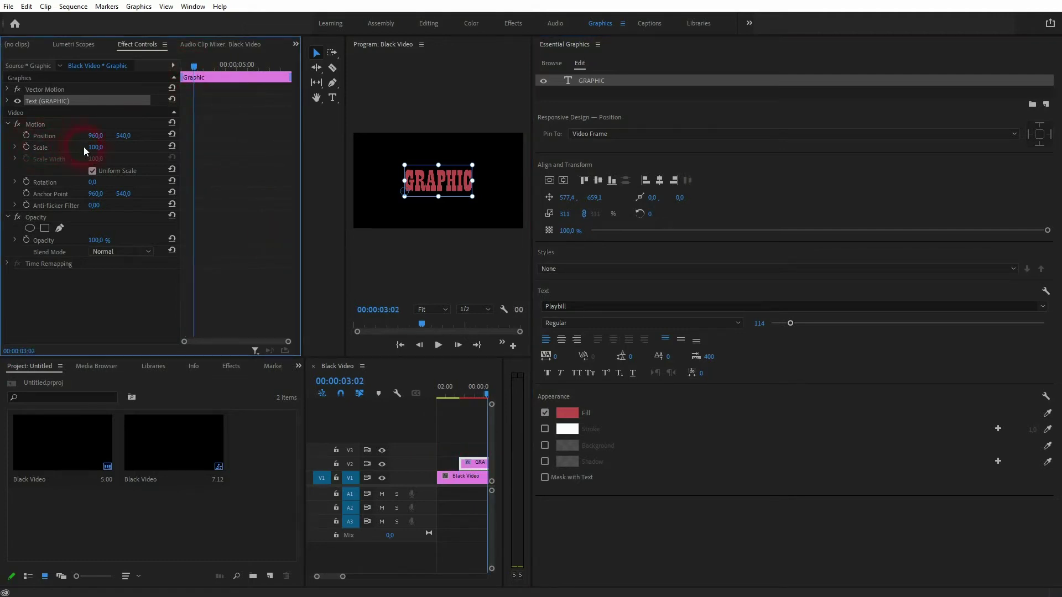
click(194, 68)
mouse_move(194, 69)
mouse_down()
mouse_move(214, 71)
mouse_move(200, 67)
mouse_up()
- Keyframe Position so the title slides in from X -426 to centre, and preview it
click(26, 136)
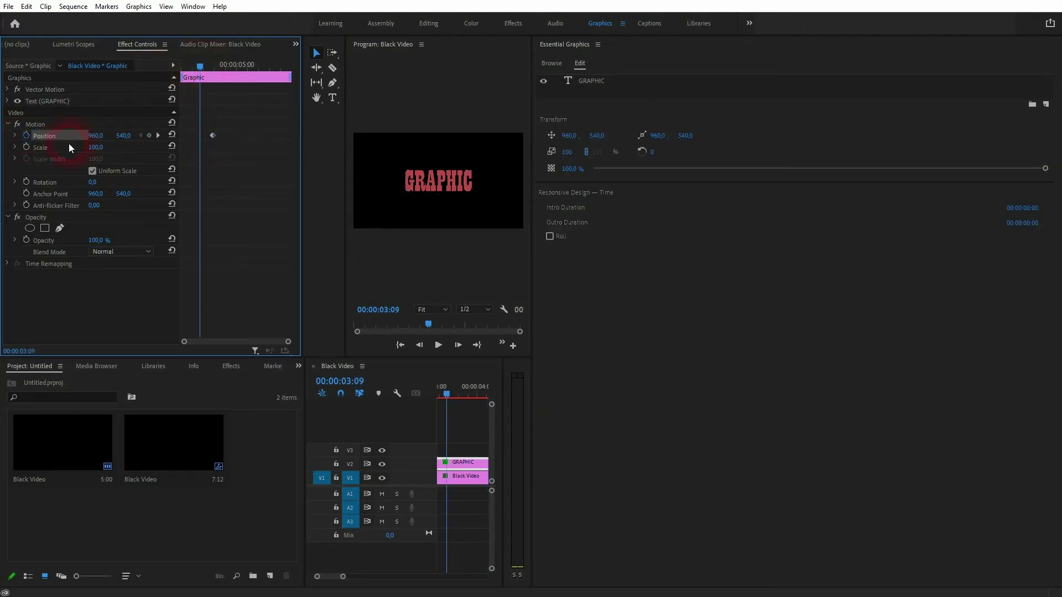
drag(96, 135, 17, 136)
click(199, 66)
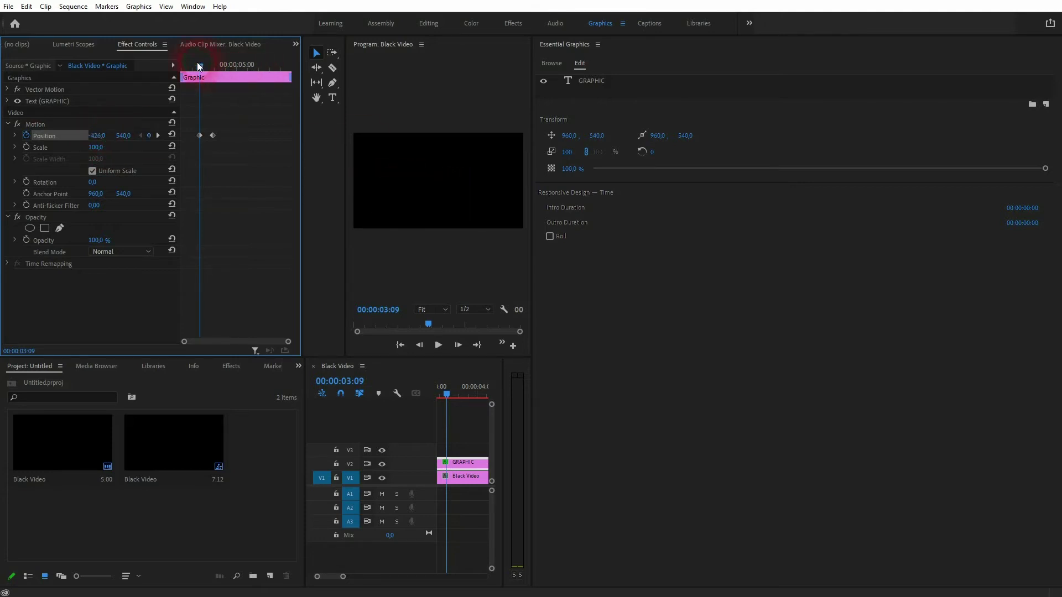
key(space)
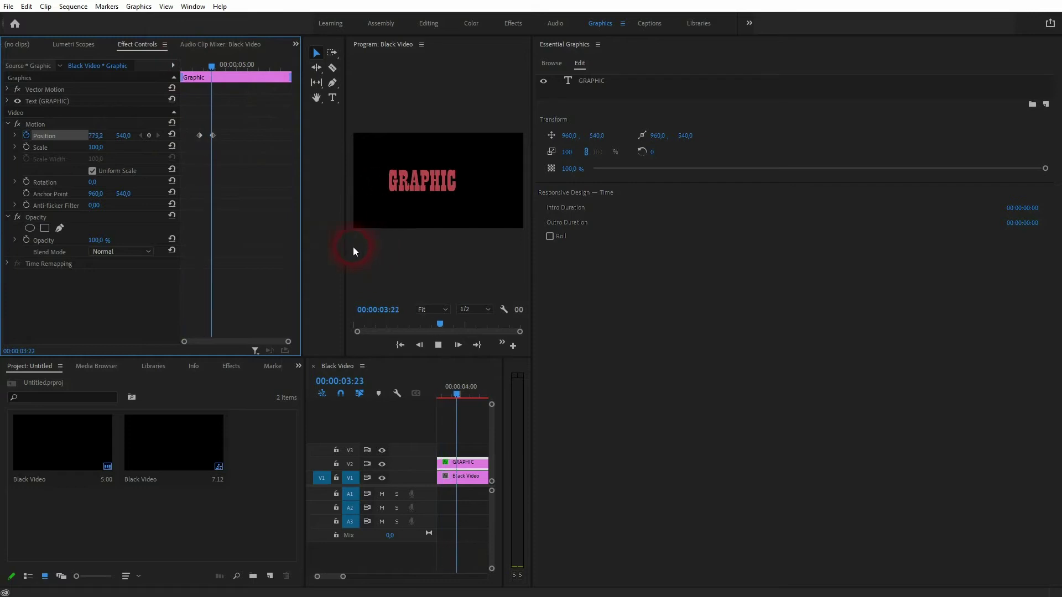
click(267, 120)
click(213, 135)
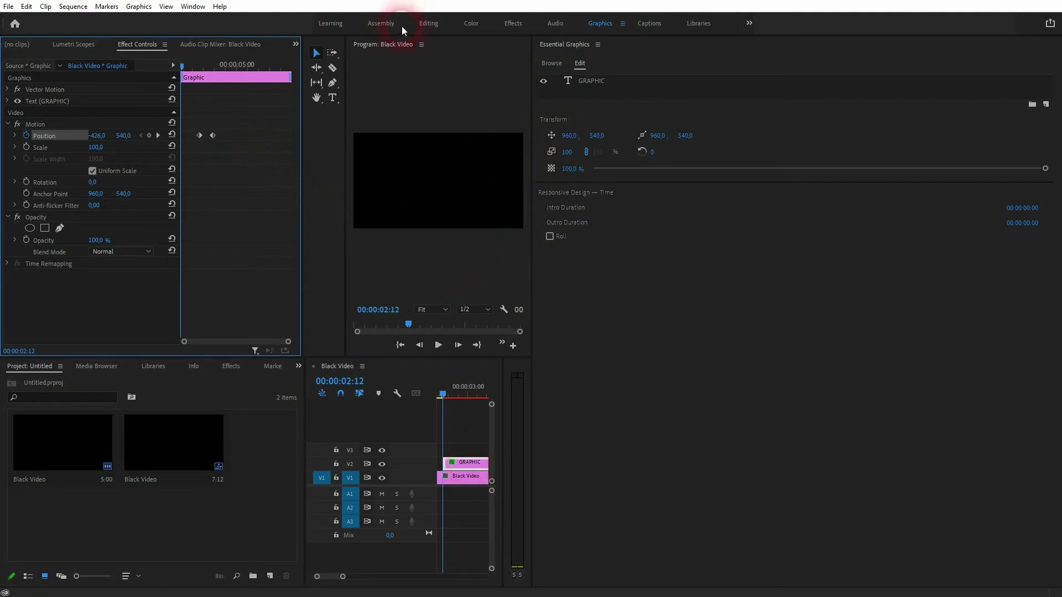
- Return to Editing and stretch Black Video on V1 to end at 00:00:07:12 with GRAPHIC
click(436, 23)
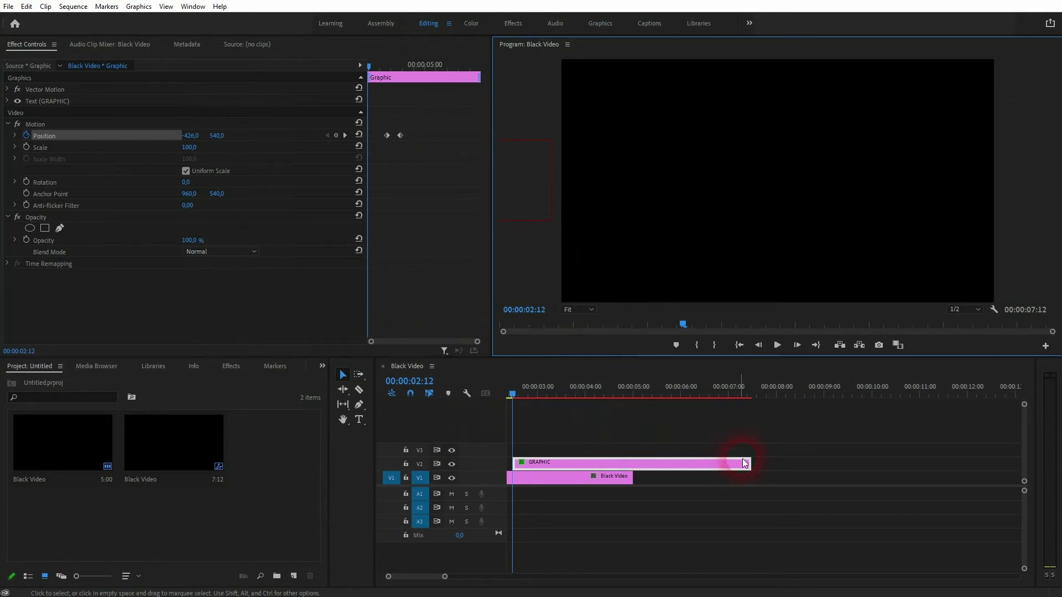
drag(632, 476, 752, 480)
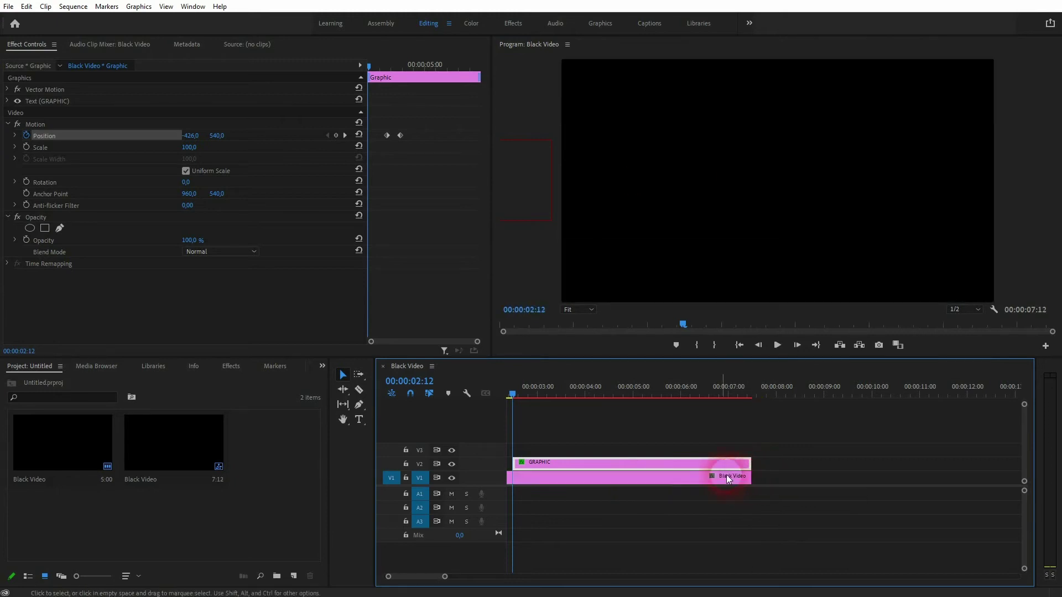
- Export GRAPHIC as template 'Graphic for tutorial', with that keyword, to the Local Templates Folder
right_click(620, 467)
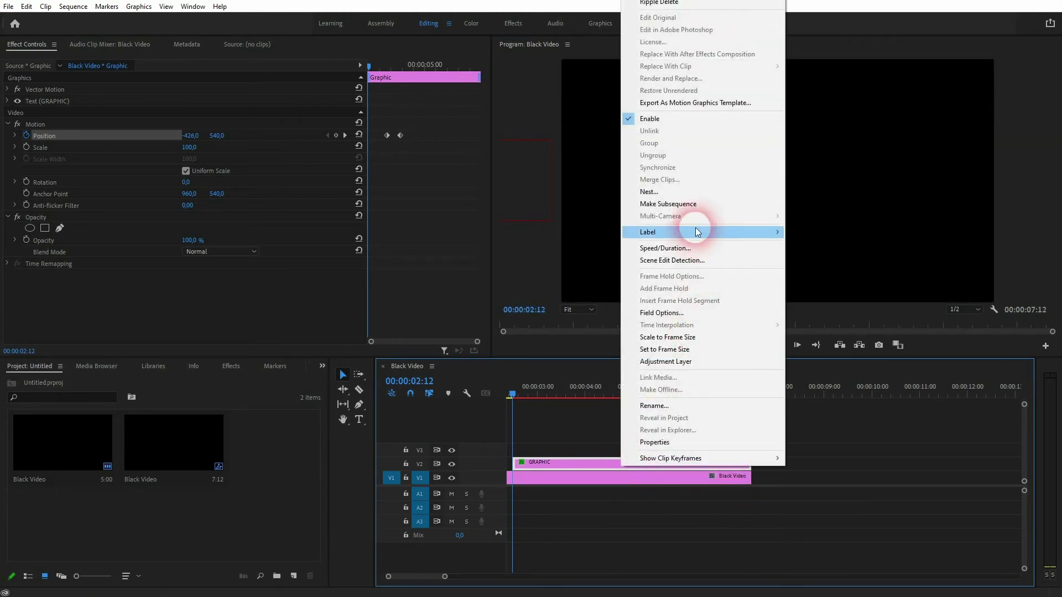
click(683, 105)
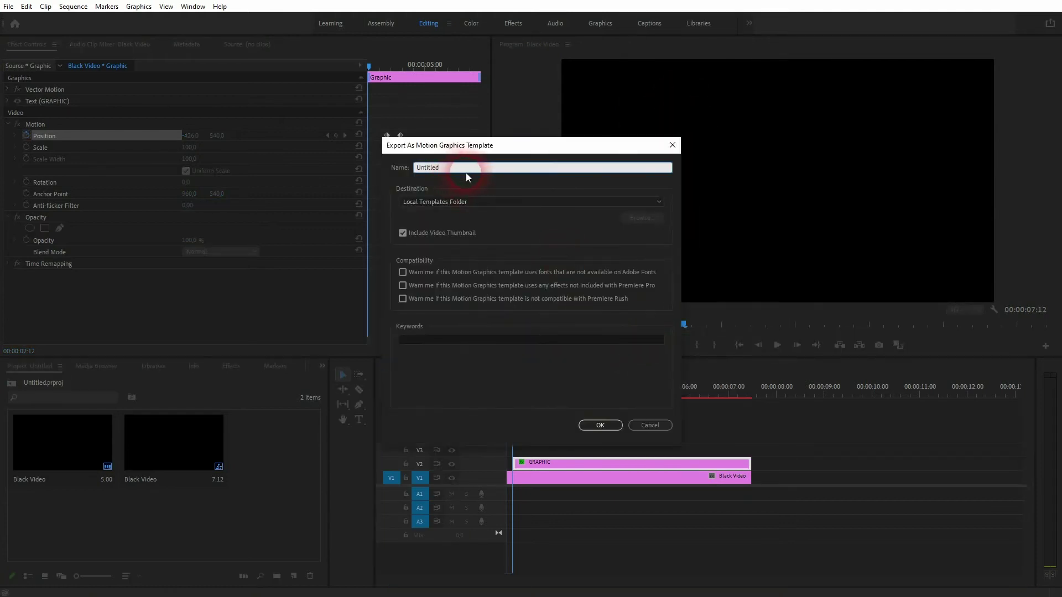
text(Graphic for tutorial)
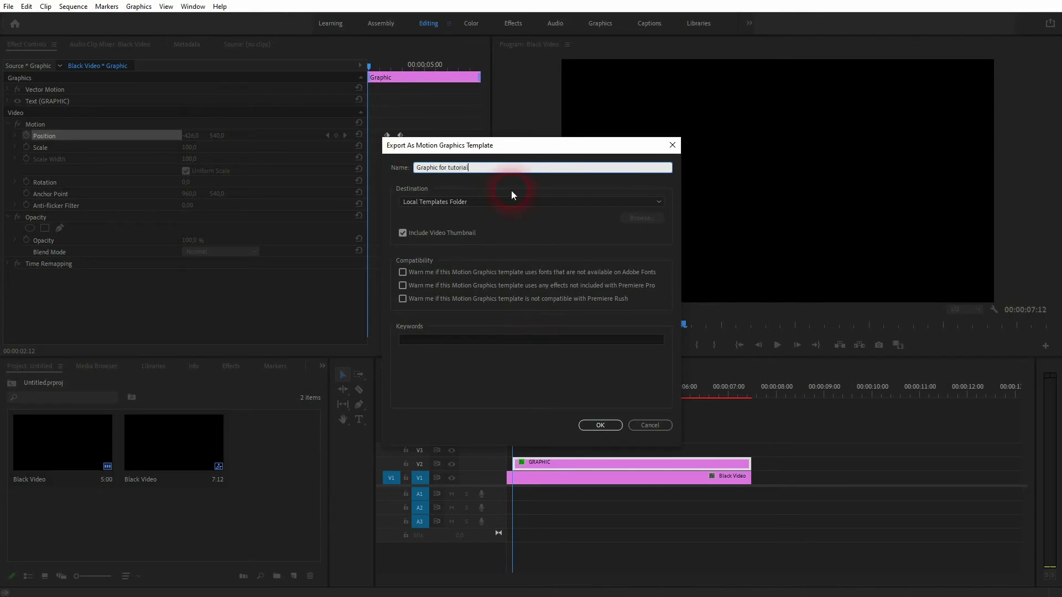
drag(484, 175, 407, 169)
key(ctrl+c)
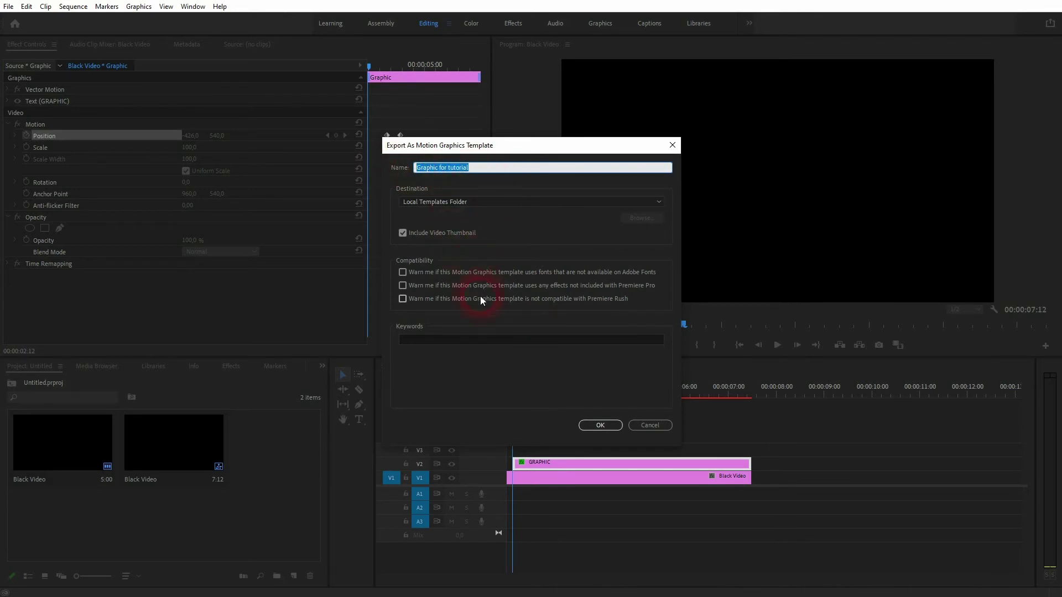
click(450, 341)
key(ctrl+v)
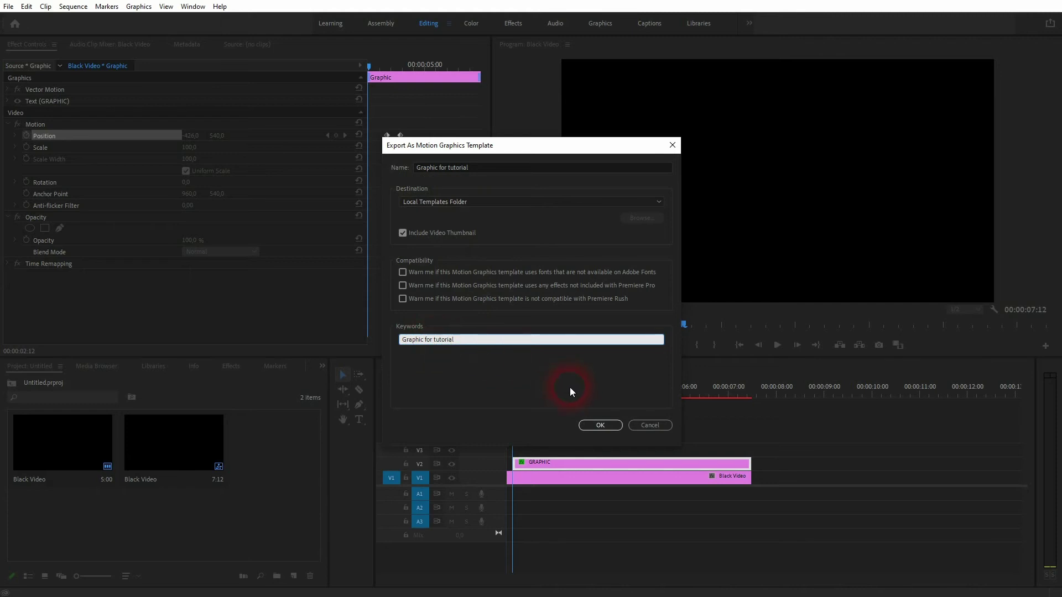
click(433, 204)
click(600, 426)
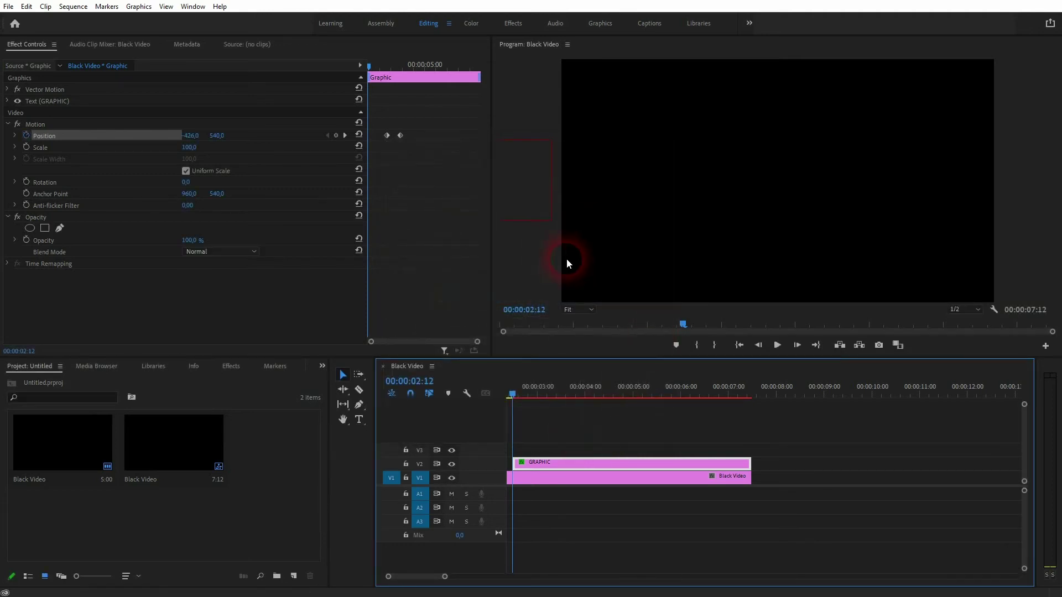
- Delete the original GRAPHIC title clip from the timeline
click(619, 449)
click(622, 461)
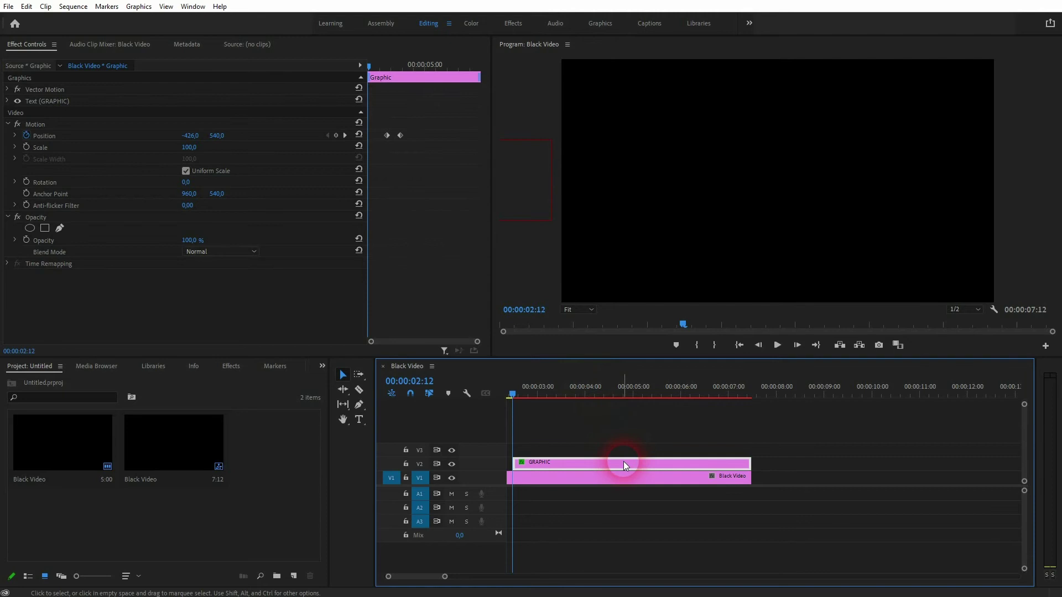
key(Delete)
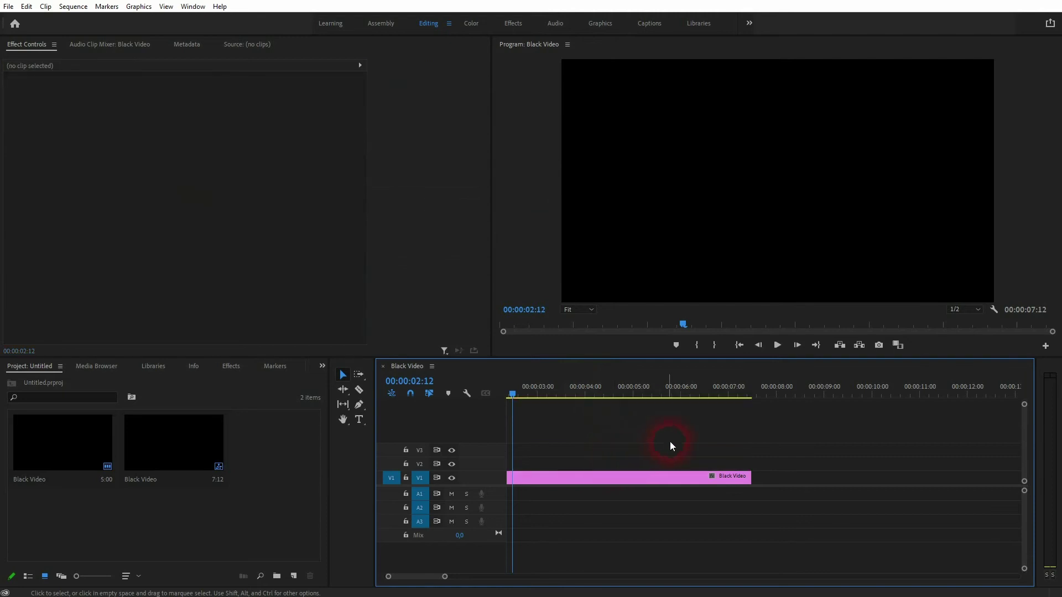
- Search Essential Graphics for 'graphic for tutorial' and drag the template onto V2 above Black Video
click(601, 23)
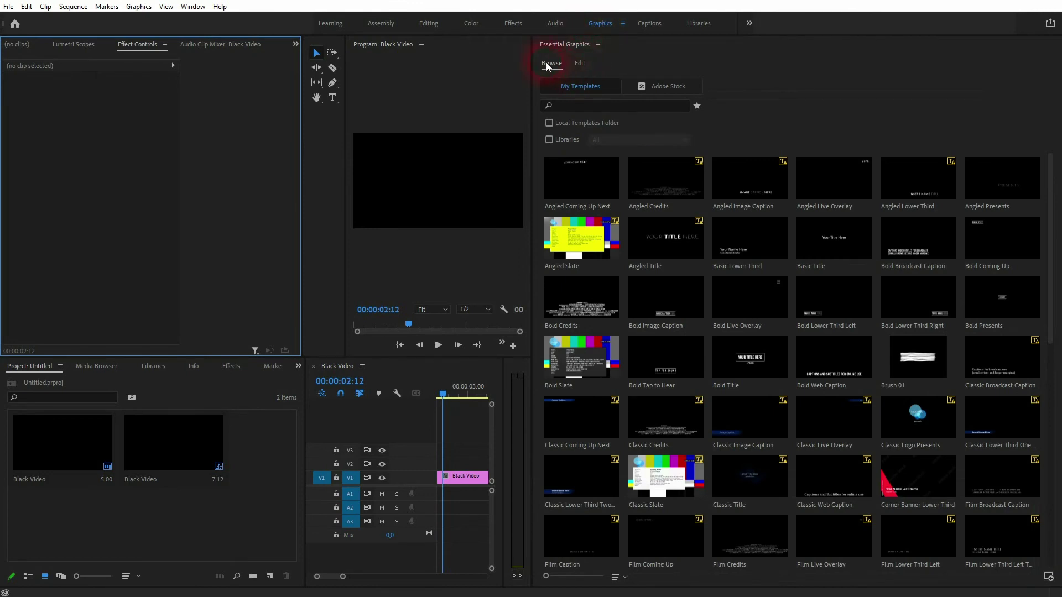
click(594, 106)
text(g)
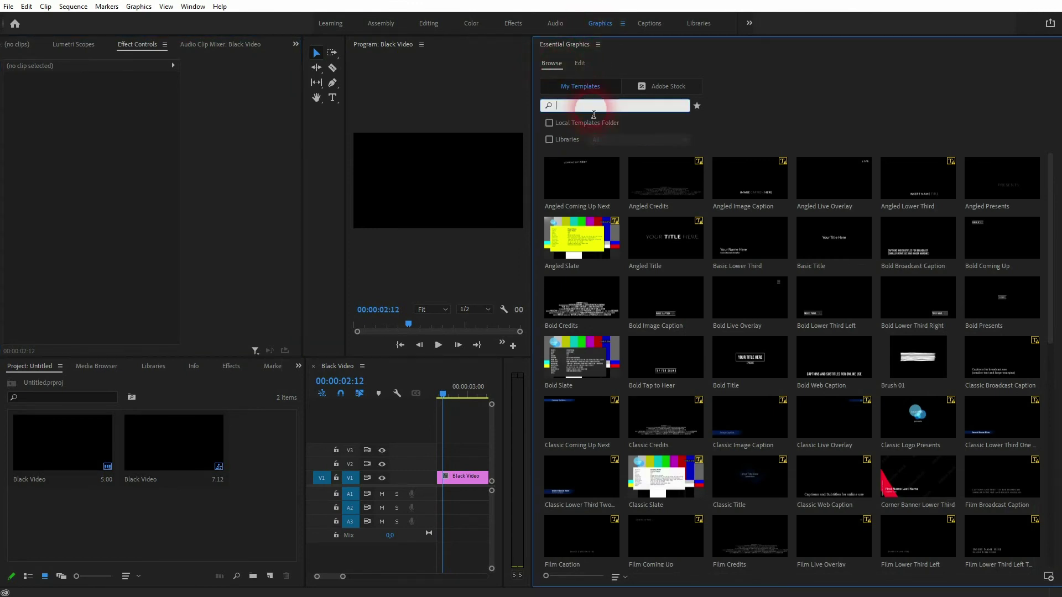
text(raphic)
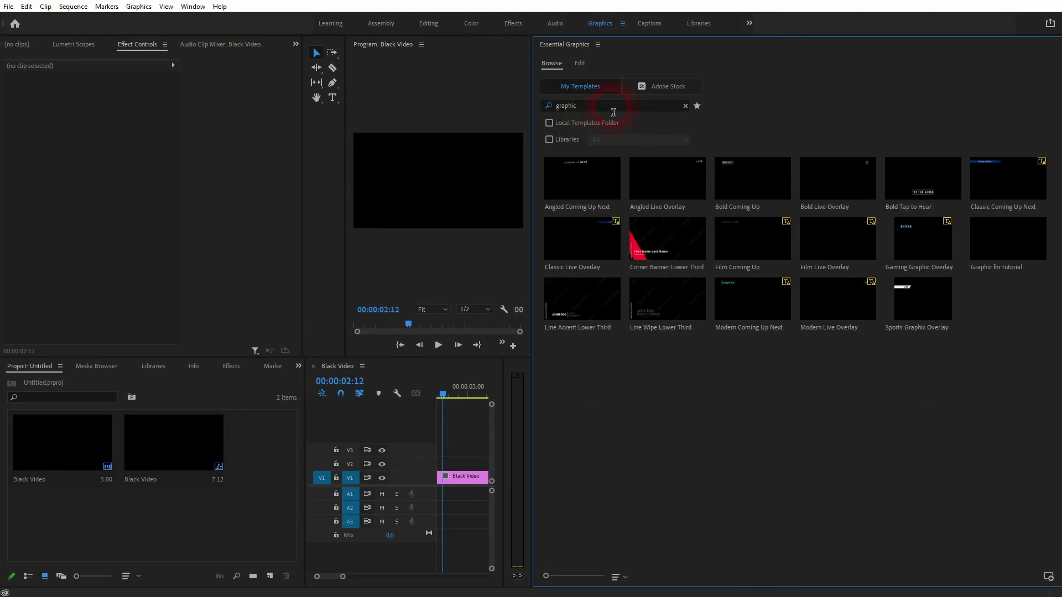
click(681, 144)
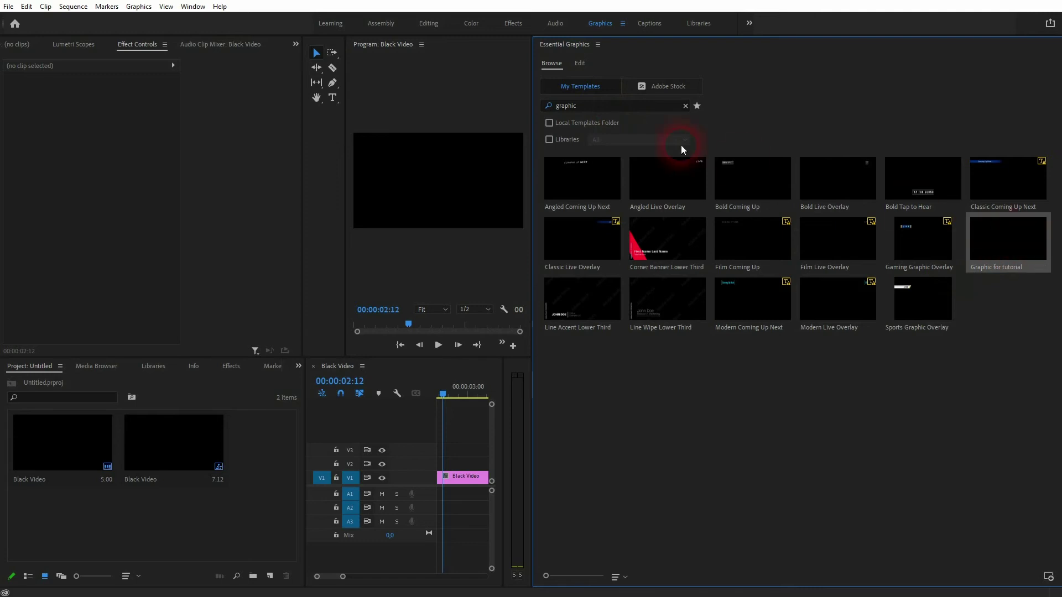
click(597, 109)
text(for t)
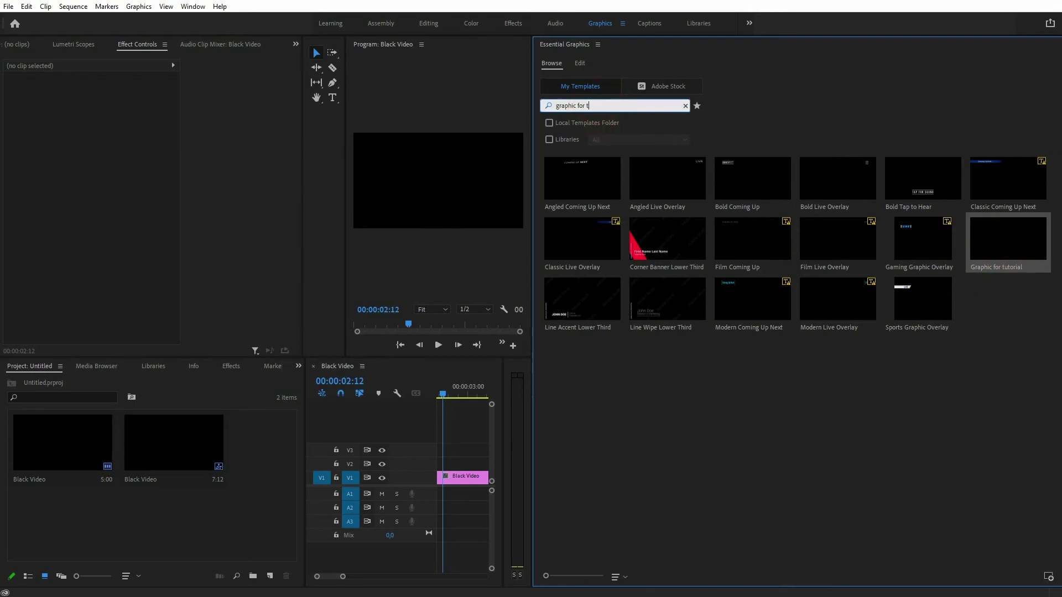
text(utorial)
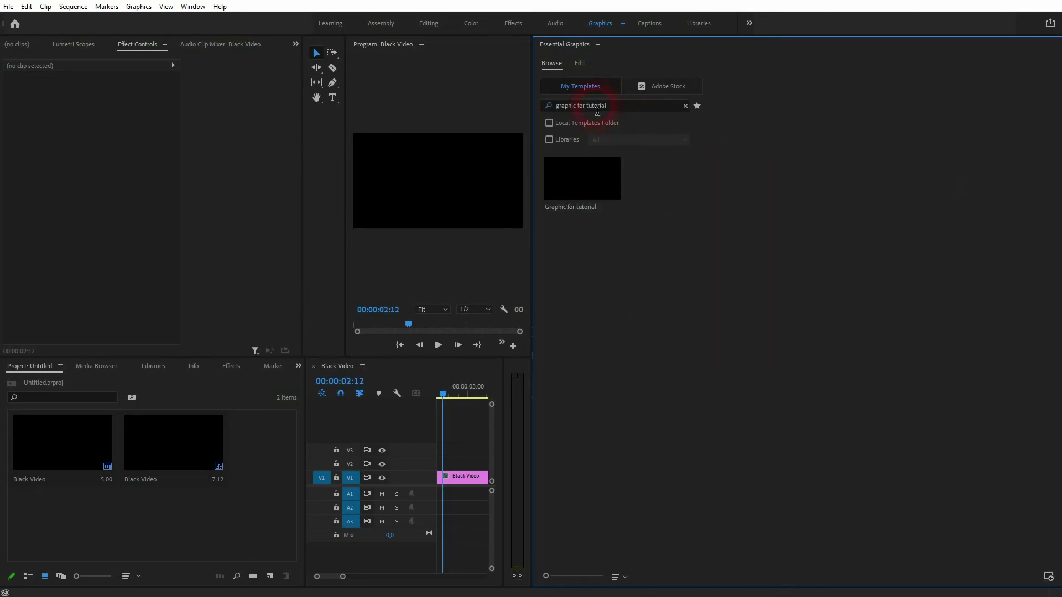
drag(579, 207, 462, 462)
click(466, 143)
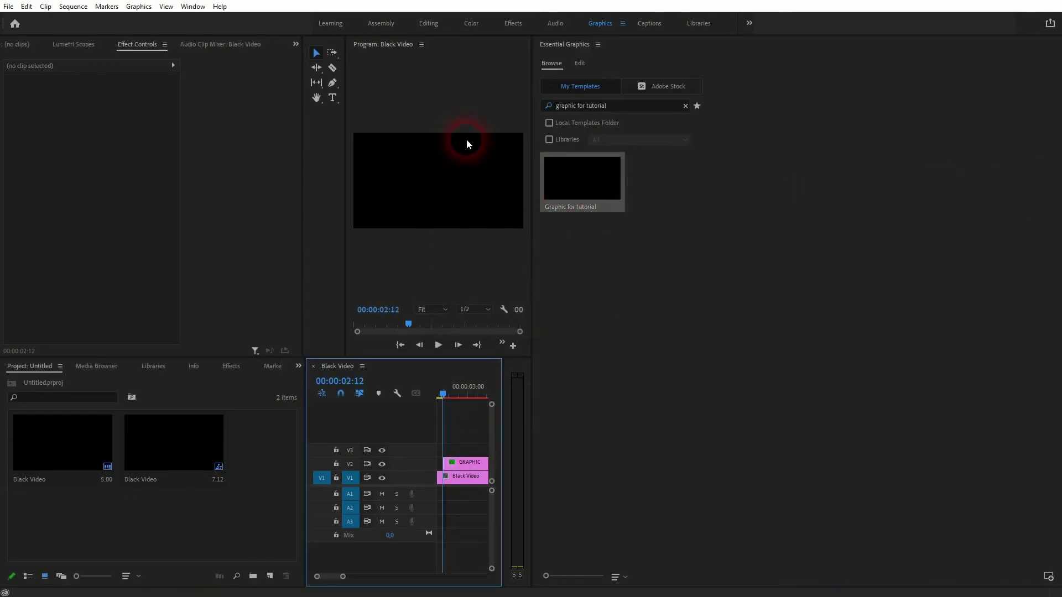
- Back in Editing, select the placed template clip and retype its GRAPHIC text as 'TEXT 2'
click(431, 27)
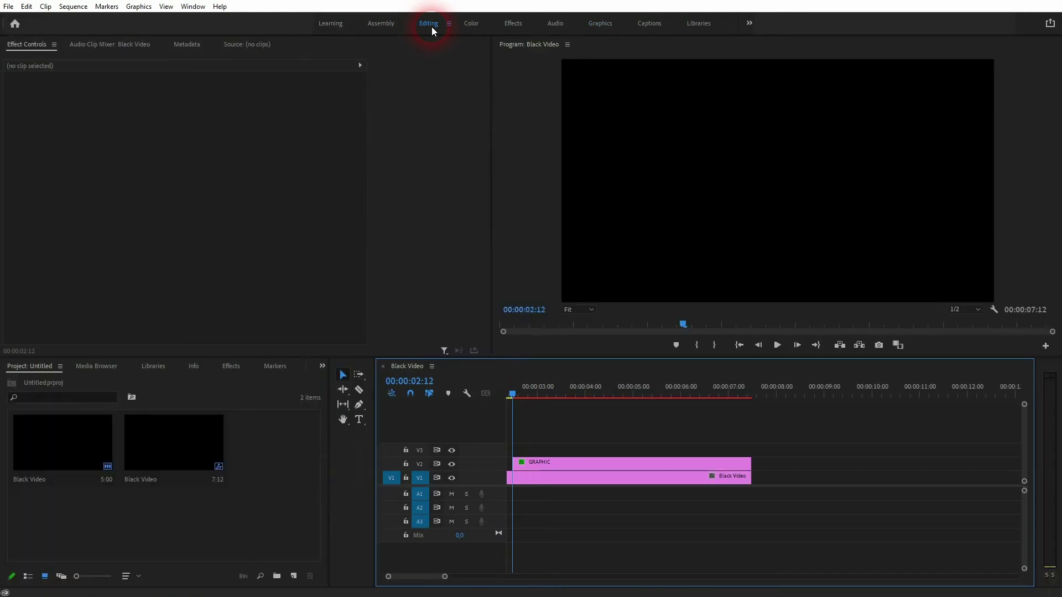
drag(677, 472, 655, 466)
drag(513, 396, 604, 409)
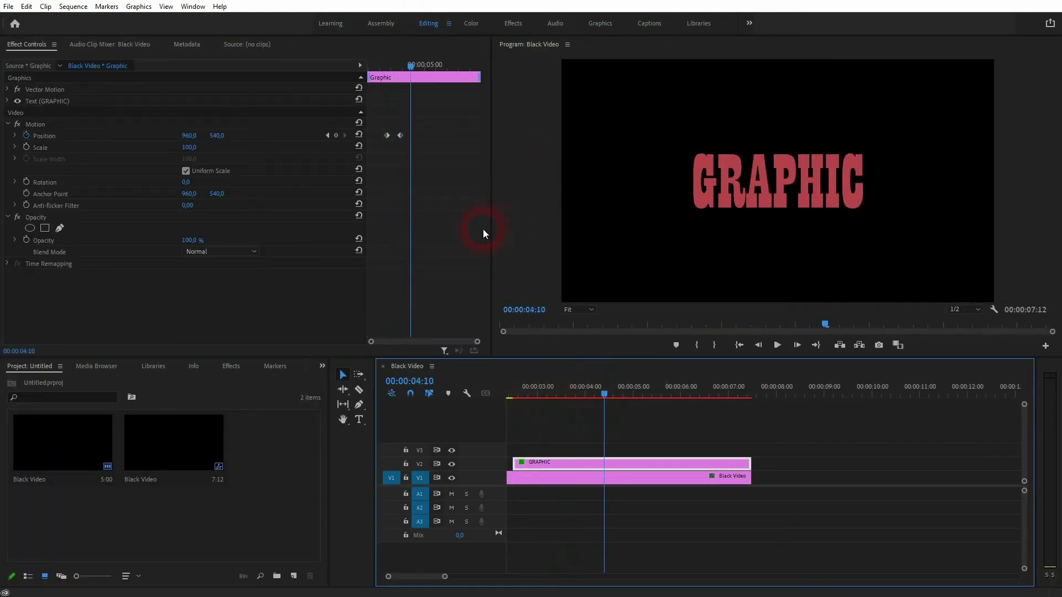
click(361, 421)
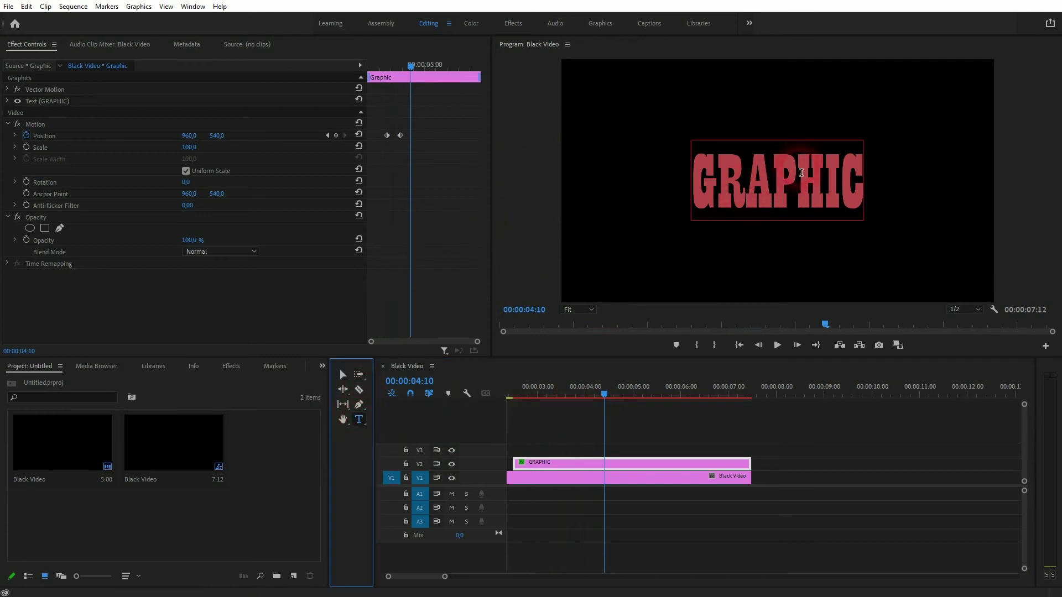
click(800, 172)
key(ctrl+a)
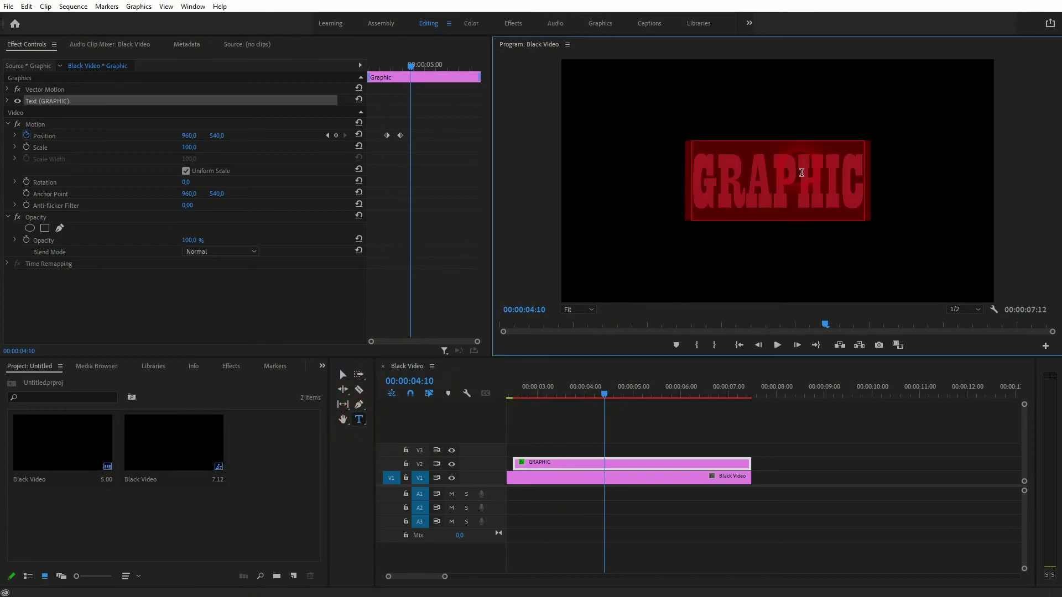
text(A)
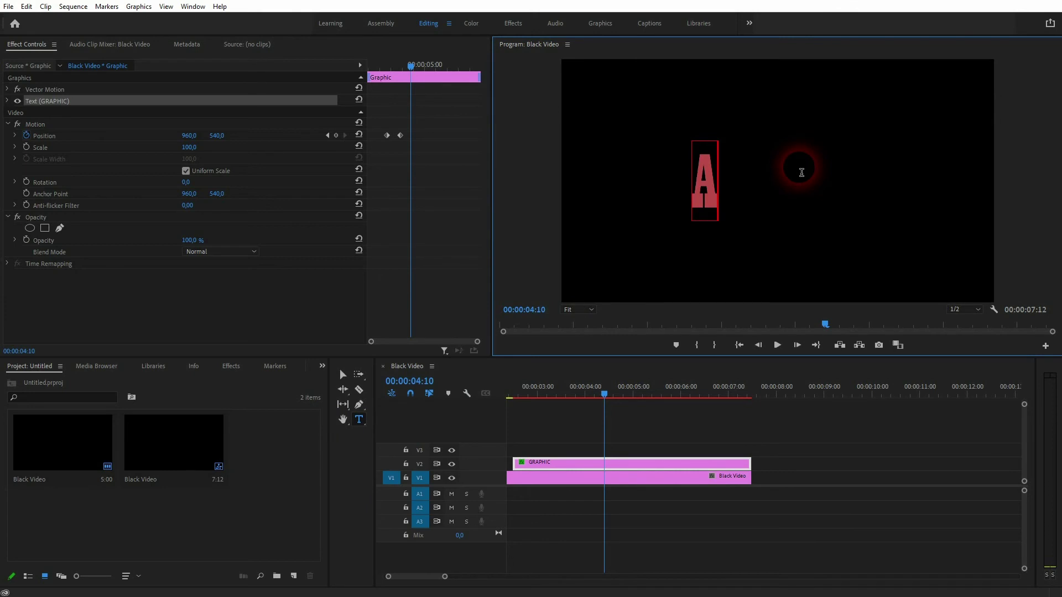
text(NOTHER TEXT)
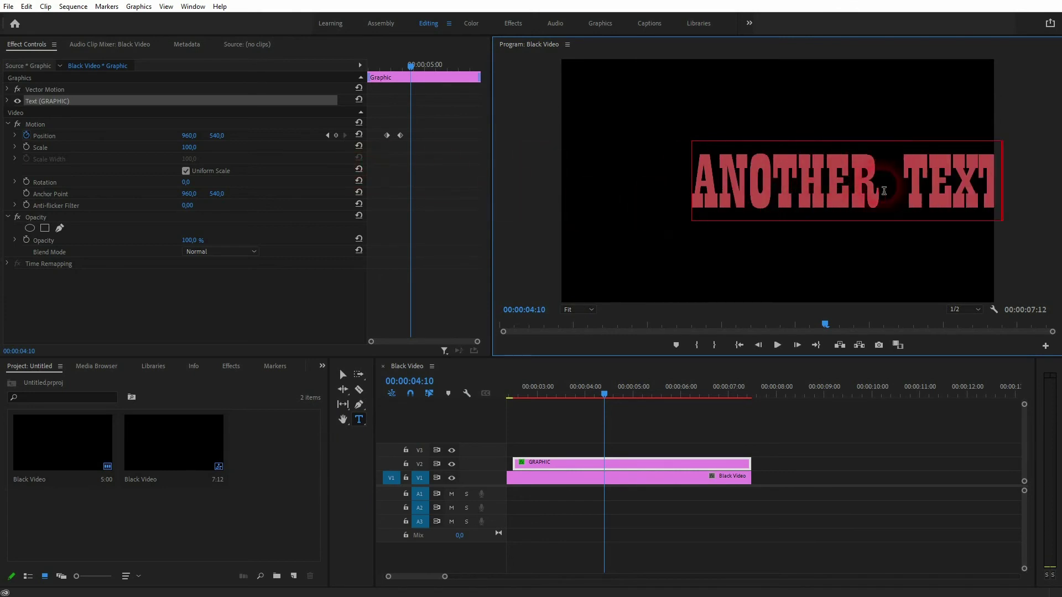
drag(908, 197, 698, 196)
key(BackSpace)
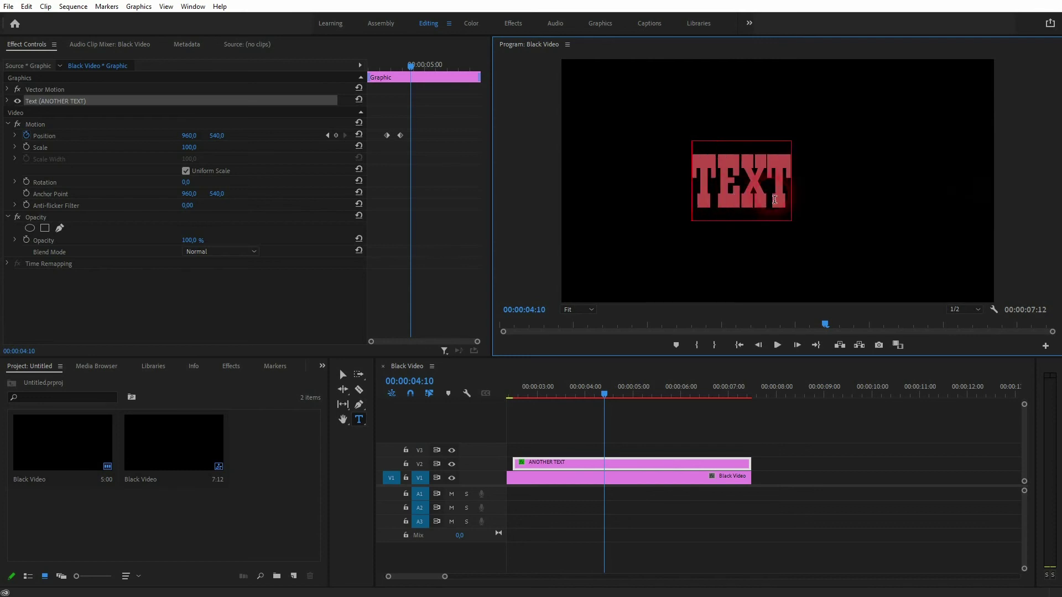
text(2)
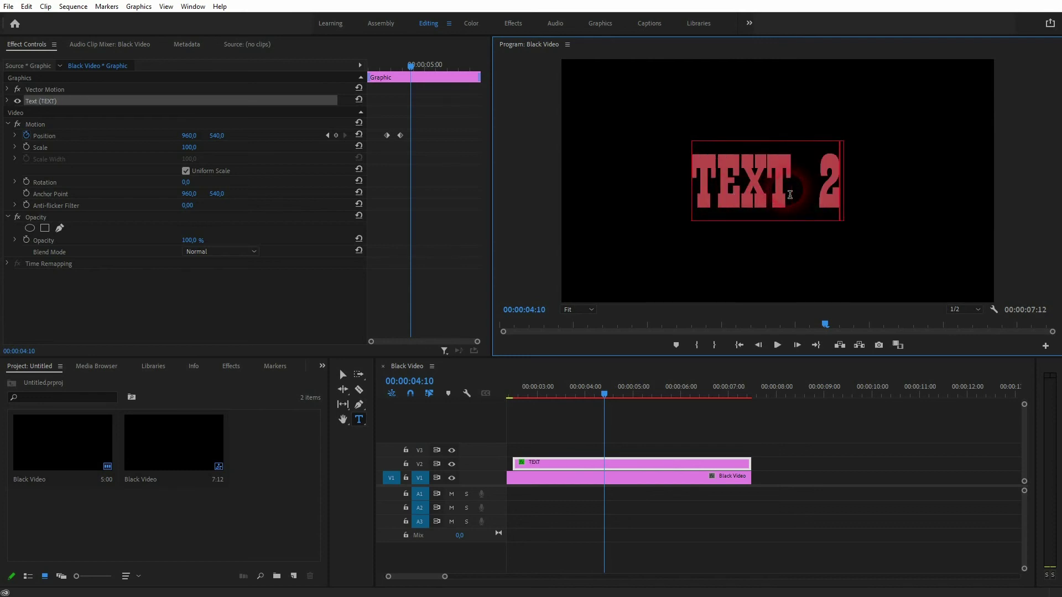
click(347, 370)
drag(604, 393, 515, 394)
click(623, 430)
key(space)
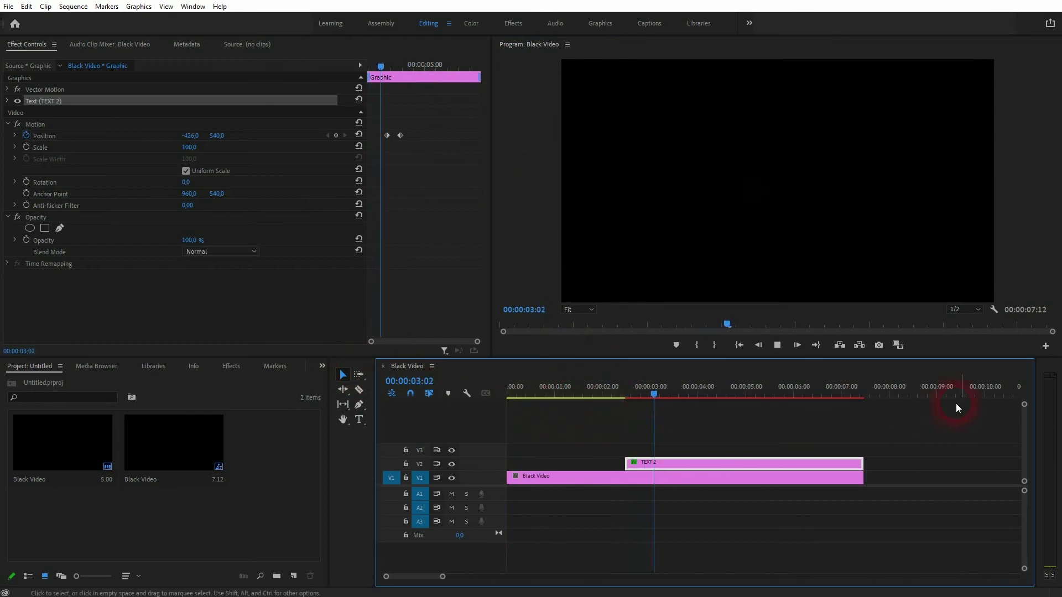
click(807, 252)
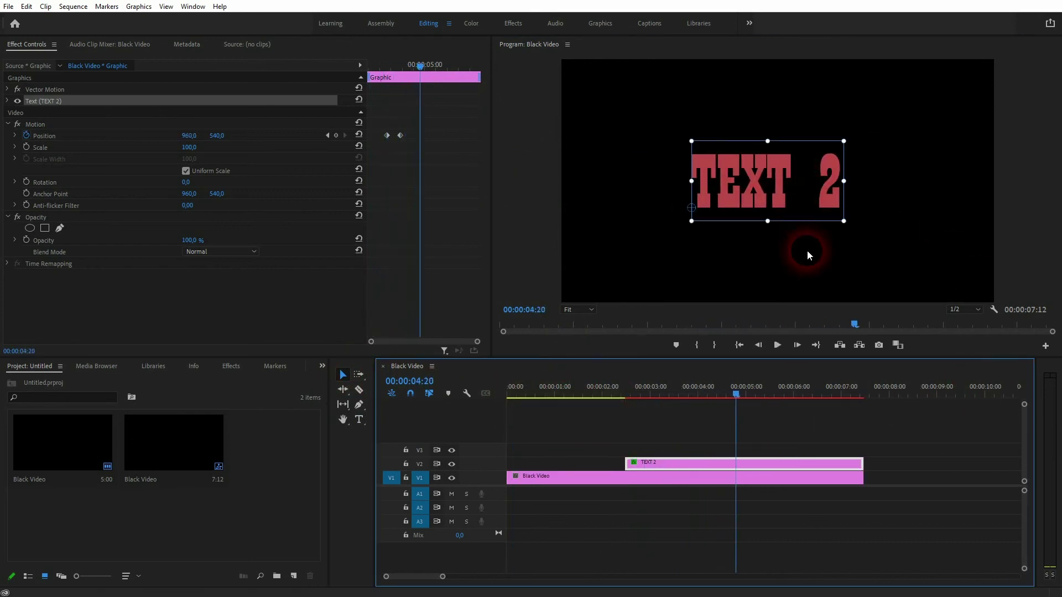
click(840, 404)
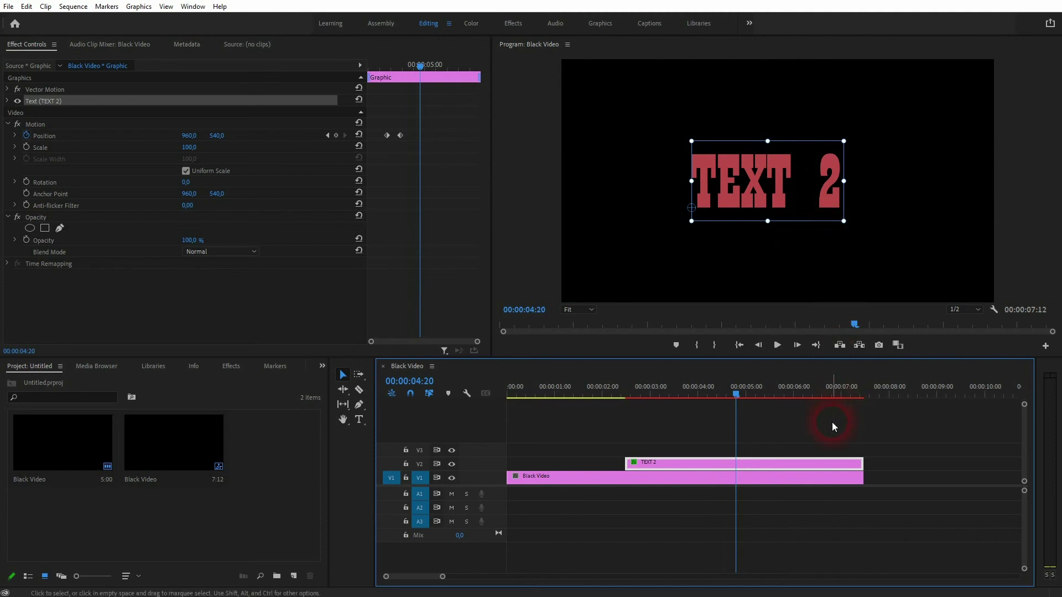
click(832, 423)
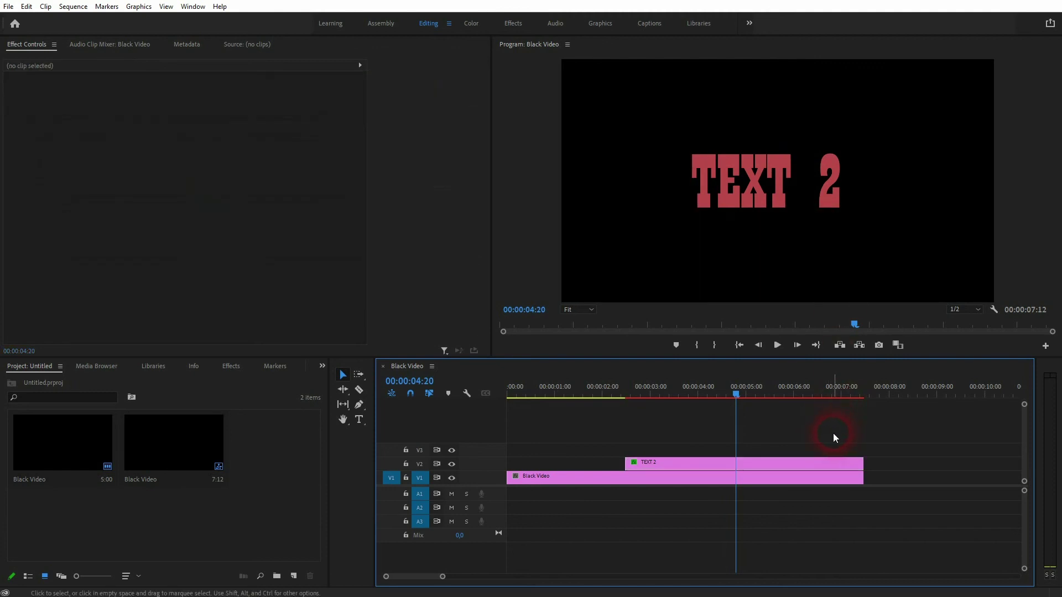
- Open Window > Essential Graphics and switch its Edit and Browse tabs to show My Templates
click(9, 7)
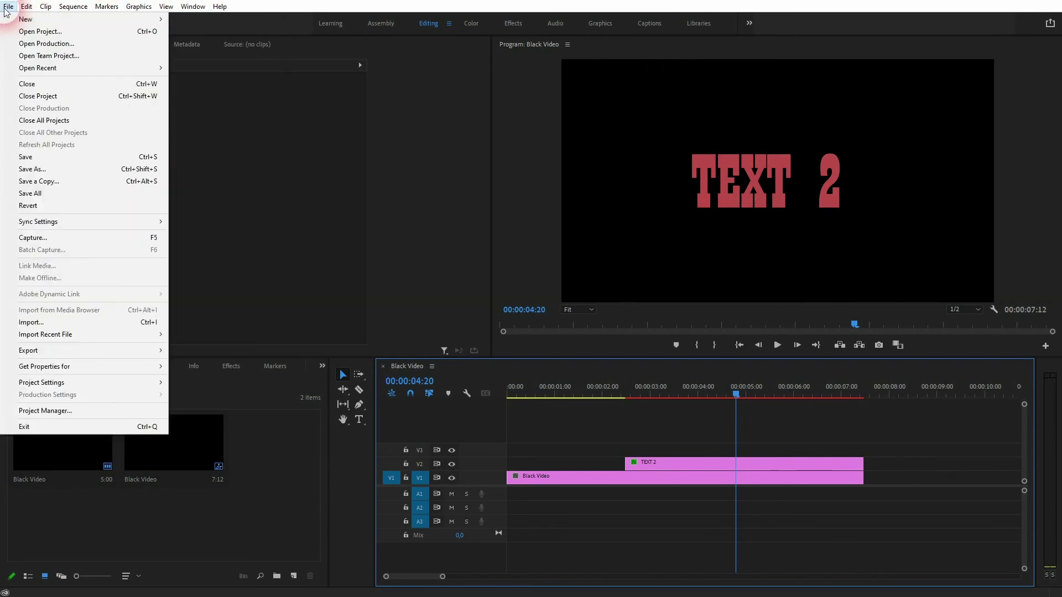
mouse_move(153, 22)
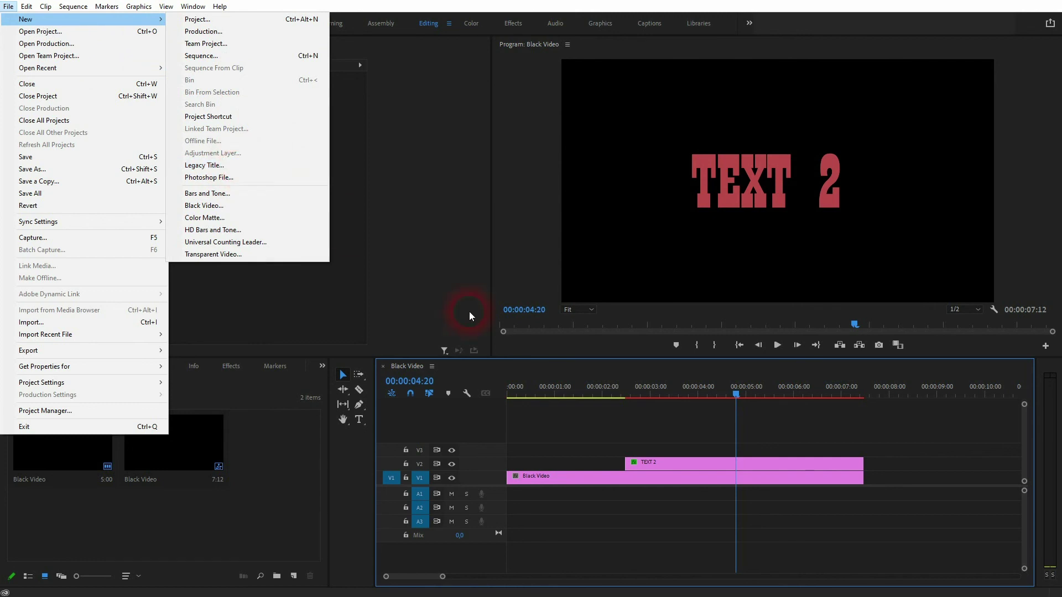
click(585, 416)
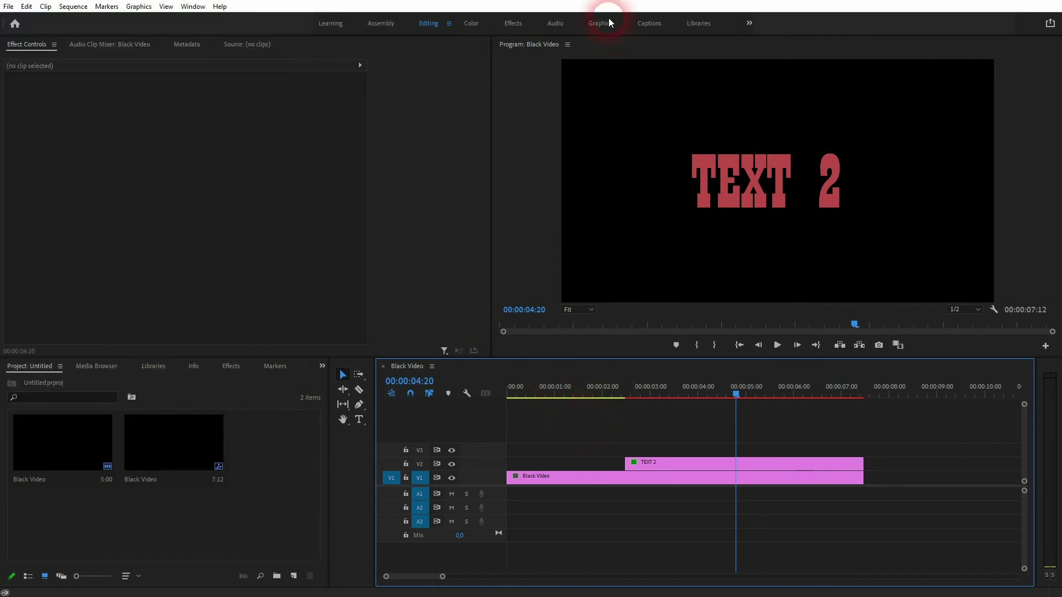
click(193, 6)
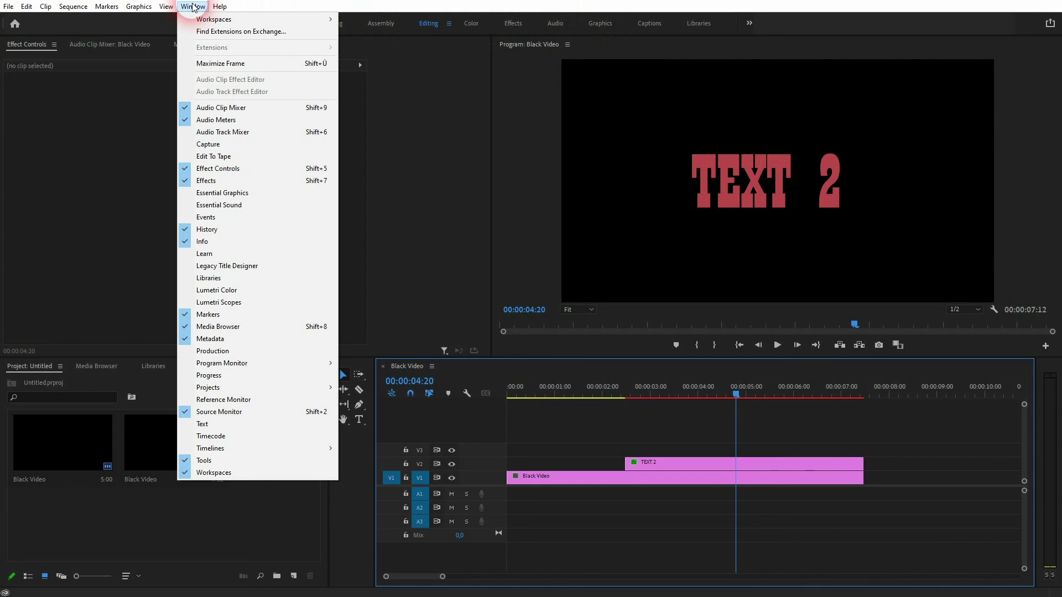
click(222, 194)
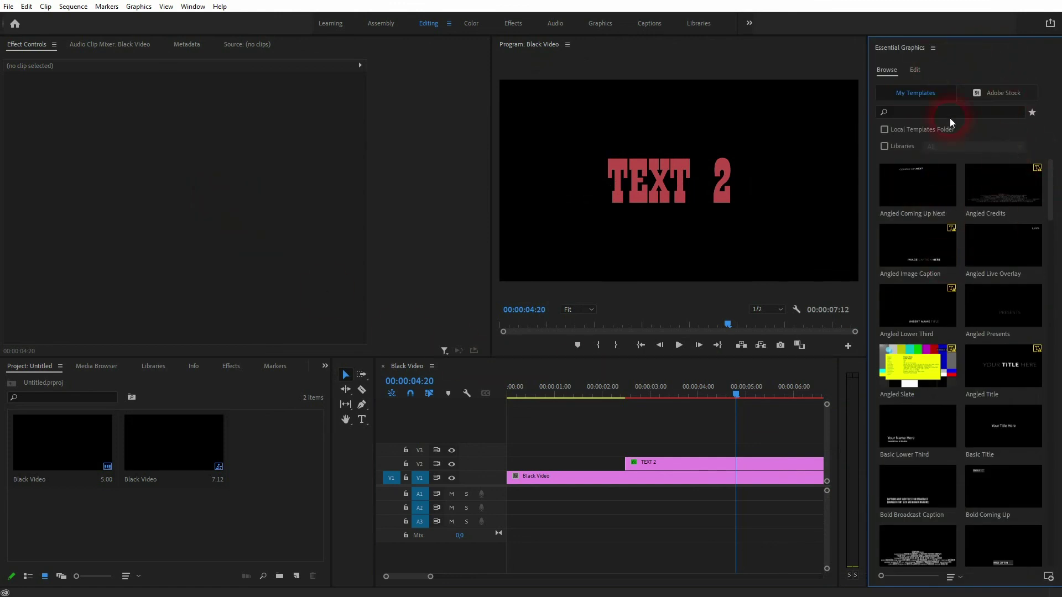
click(915, 70)
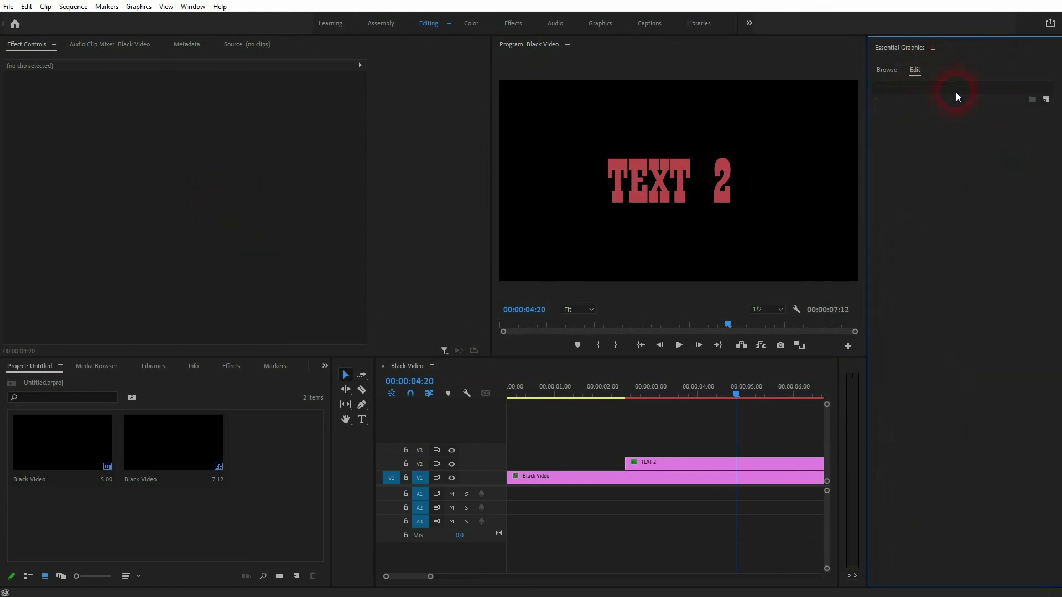
click(887, 70)
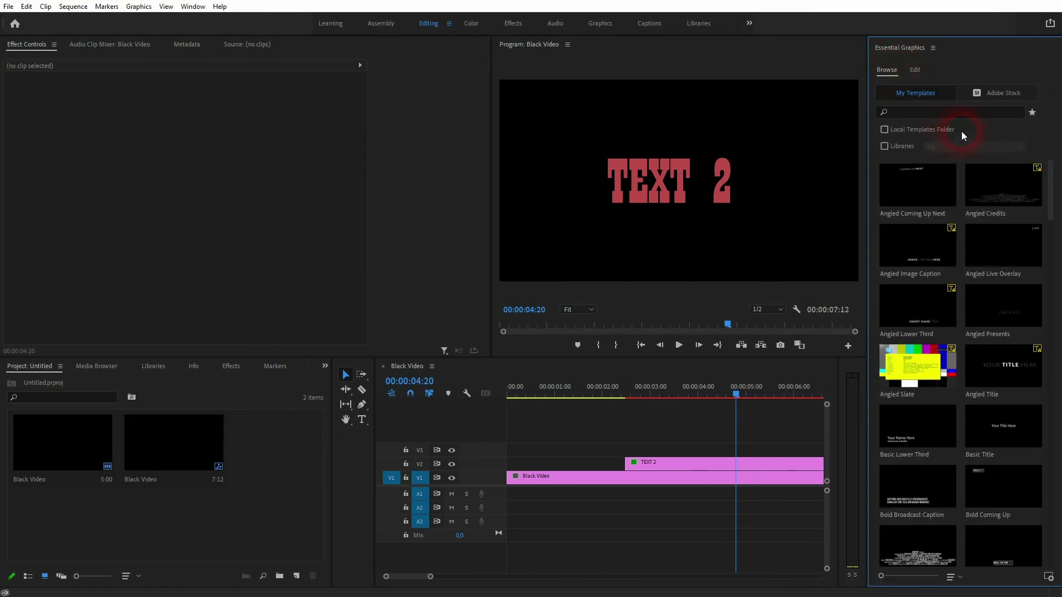